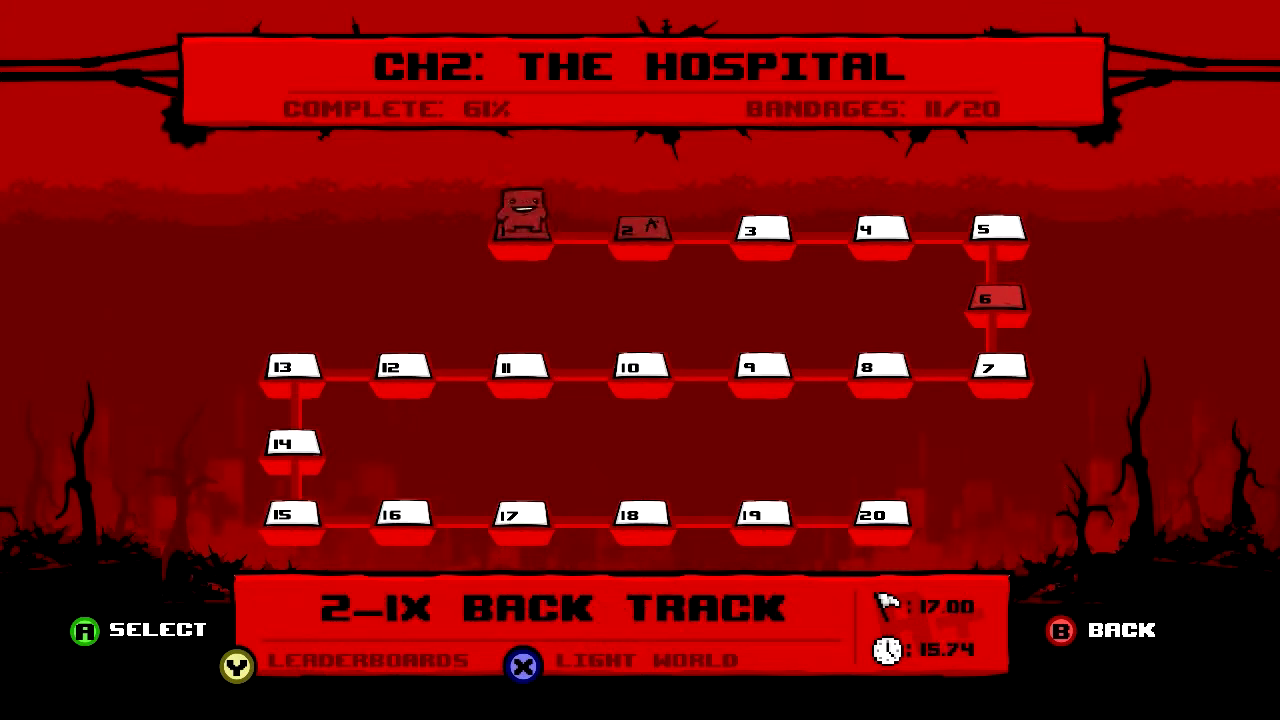
- Browse the Chapter 2 dark-world levels from 2-2X to 2-7X, settling on 2-3X Buzzzzcut
key("Right")
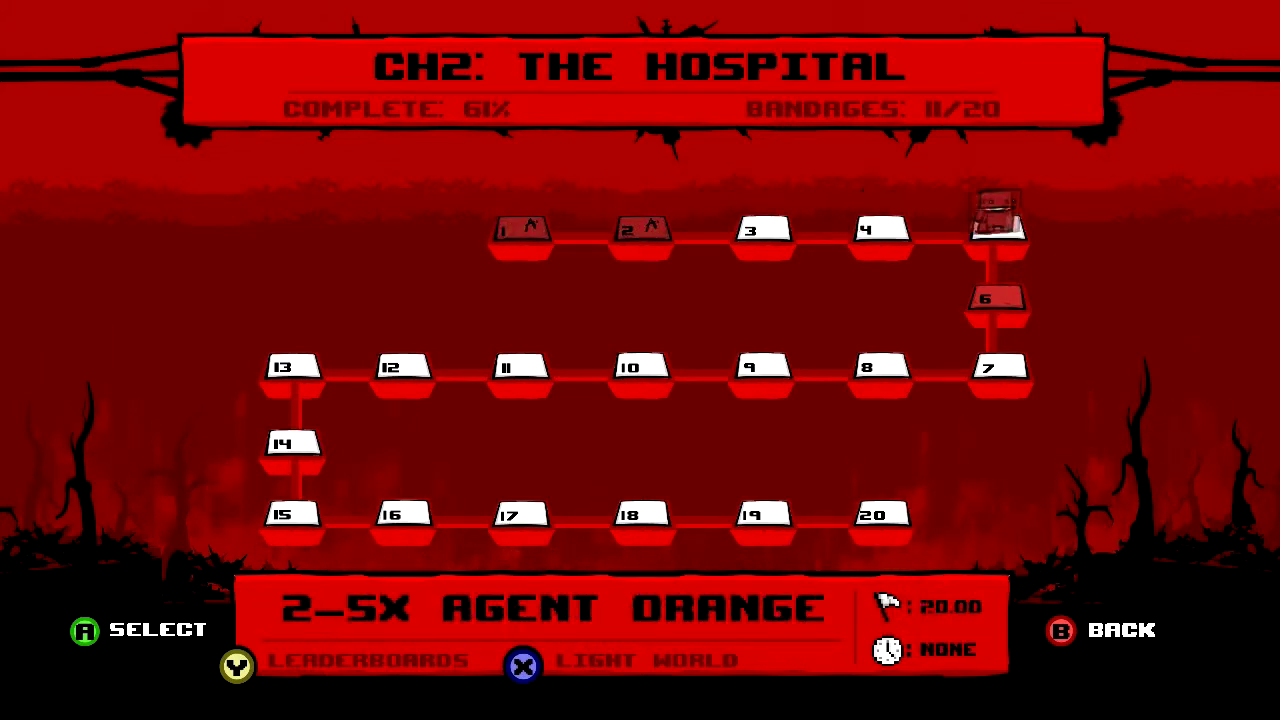
key("Down")
key("Up")
key("Left")
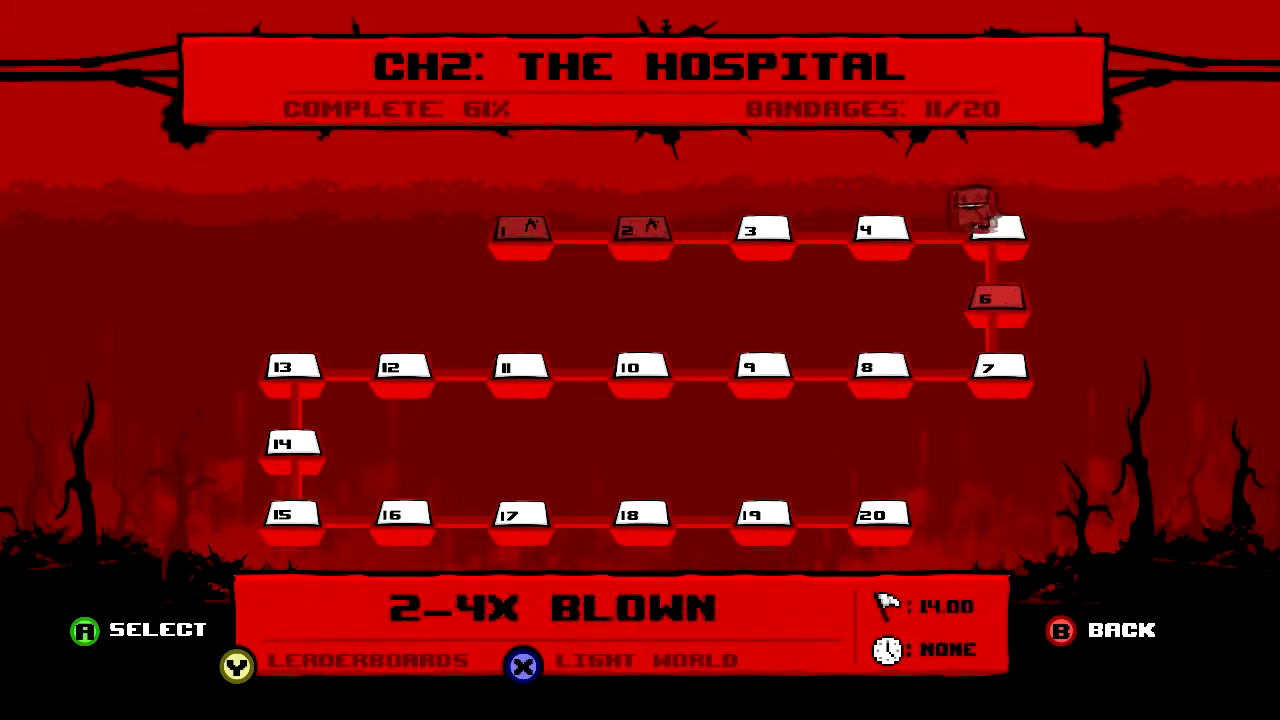
key("Left")
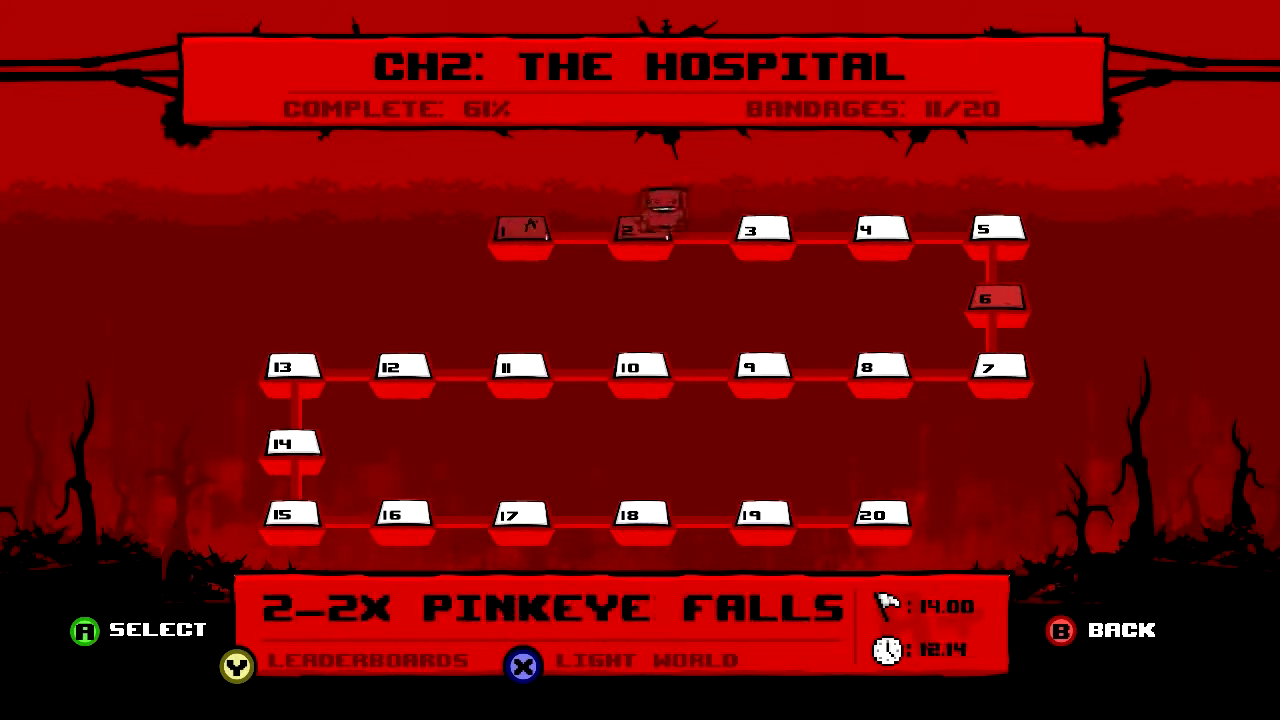
key("Right")
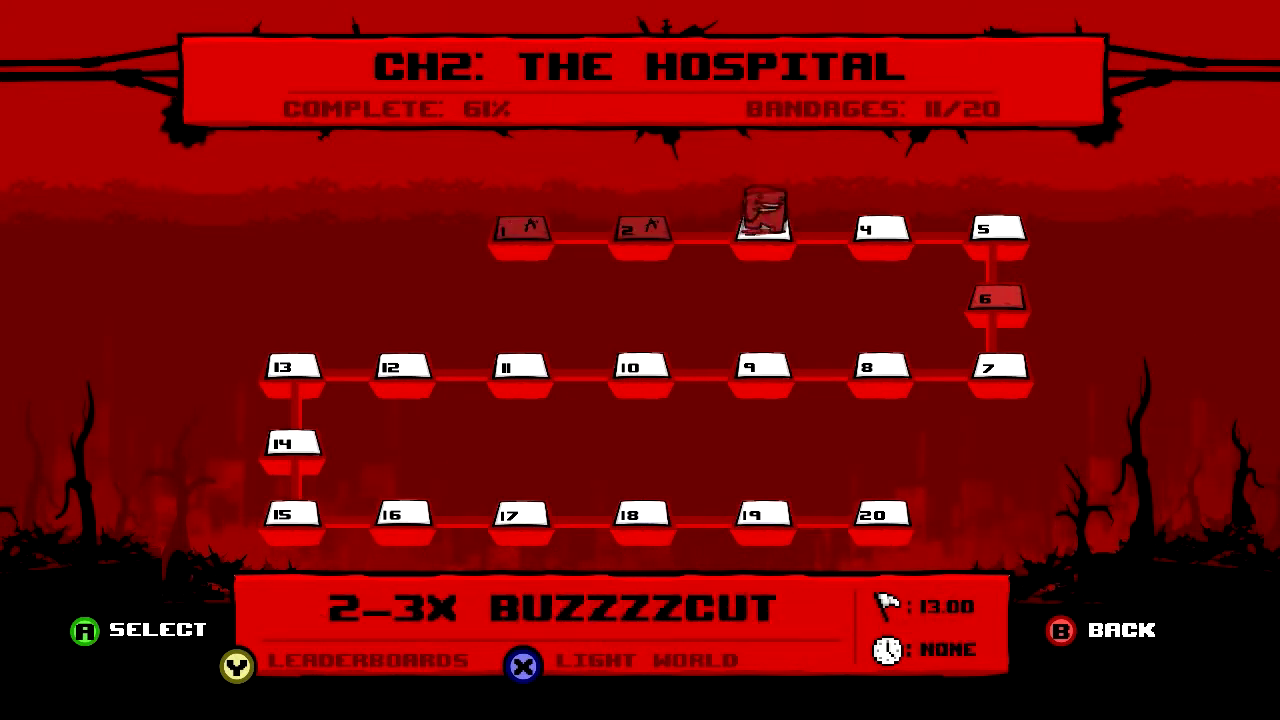
key("Right")
key("Down")
key("Down")
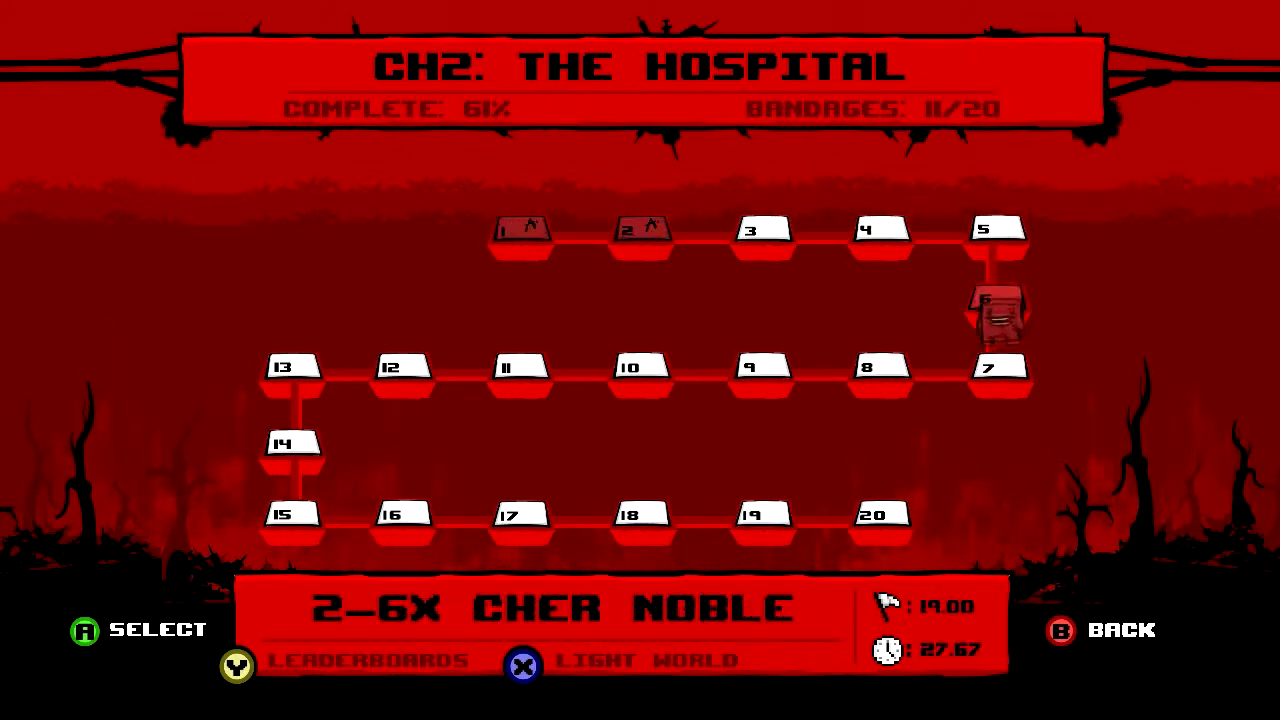
key("Up")
key("Left")
key("Left")
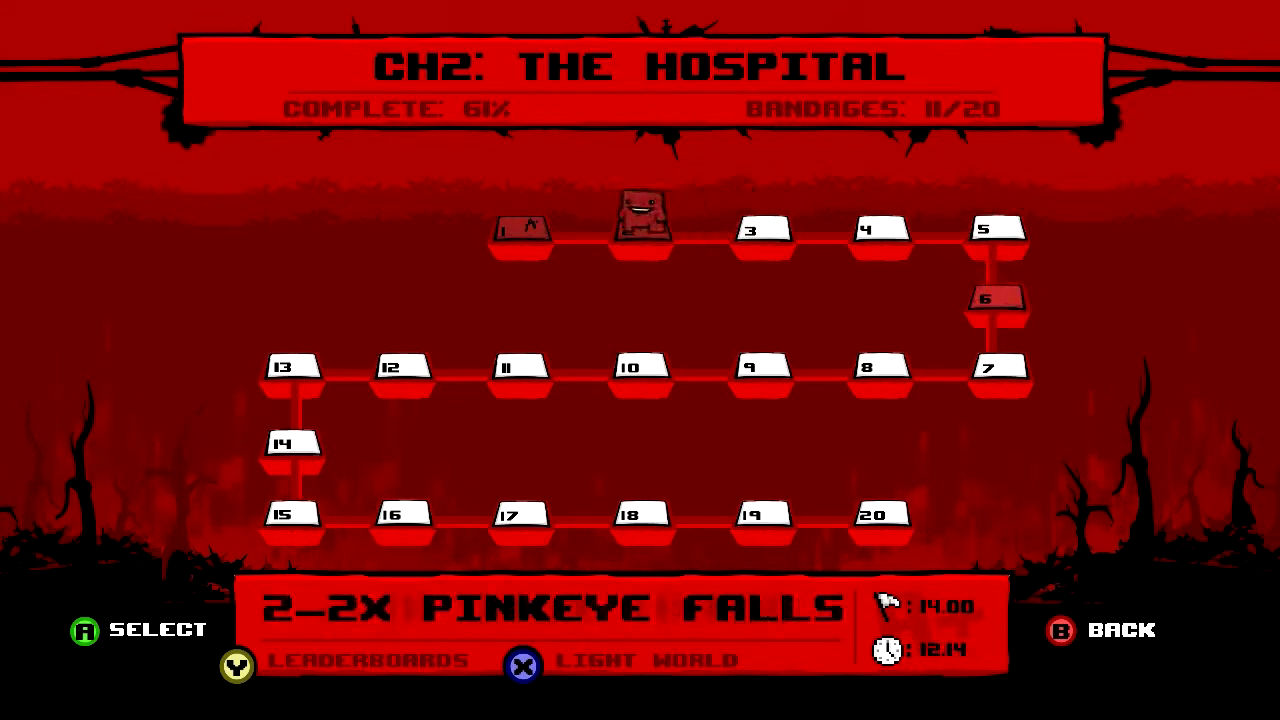
key("Left")
key("Right")
key("Right")
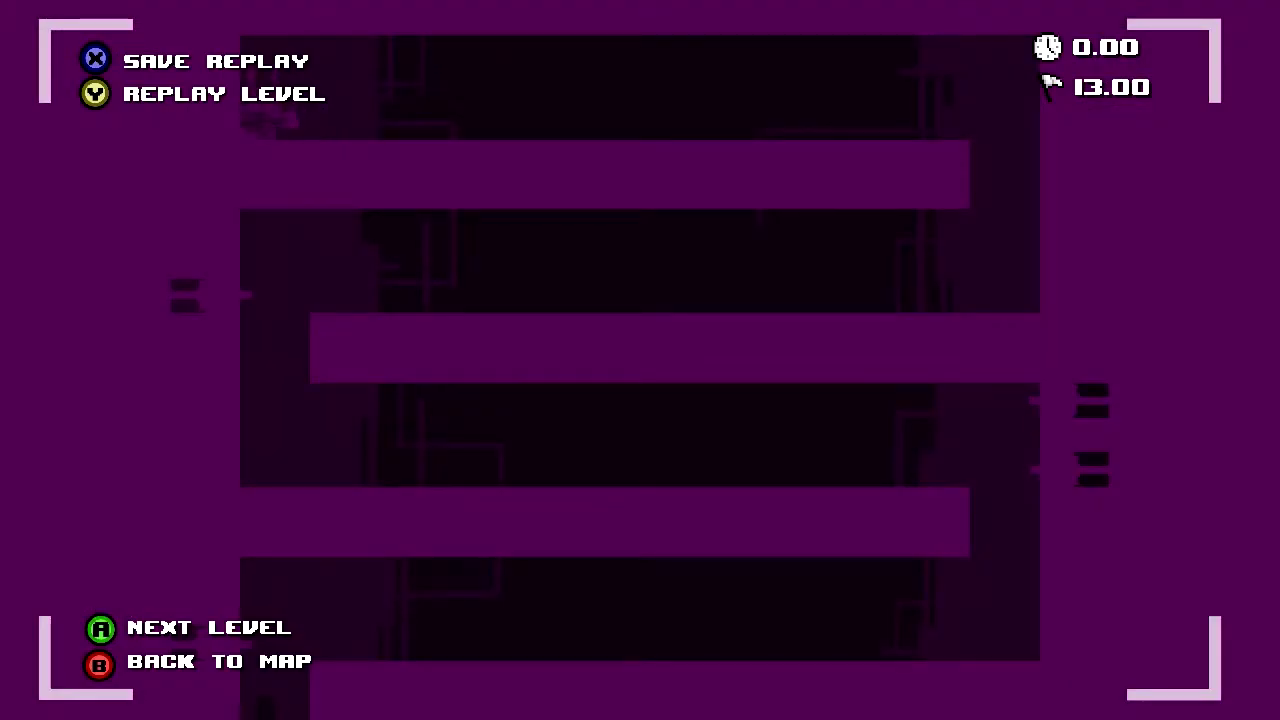
- Advance from the Buzzzzcut results screen to the next level, 2-4 Blown
key("Return")
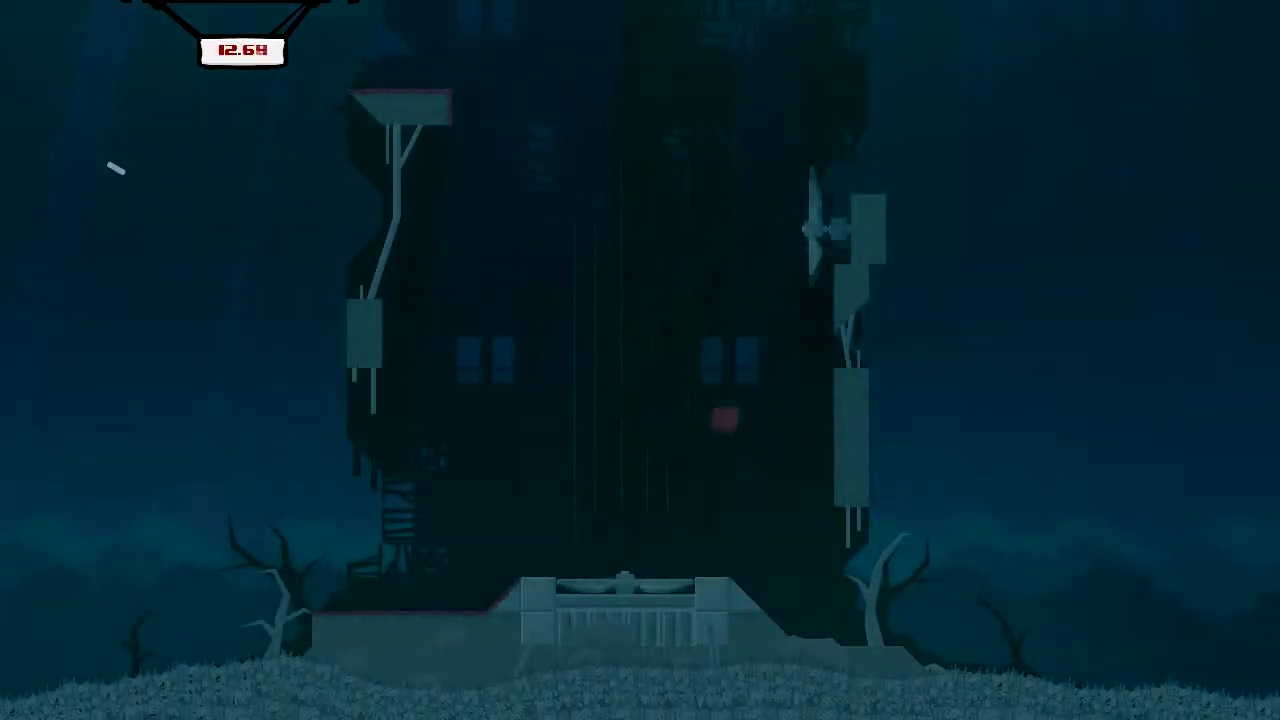
- Climb Meat Boy up the Blown tower, jumping between its ledges and the green right wall
key("space")
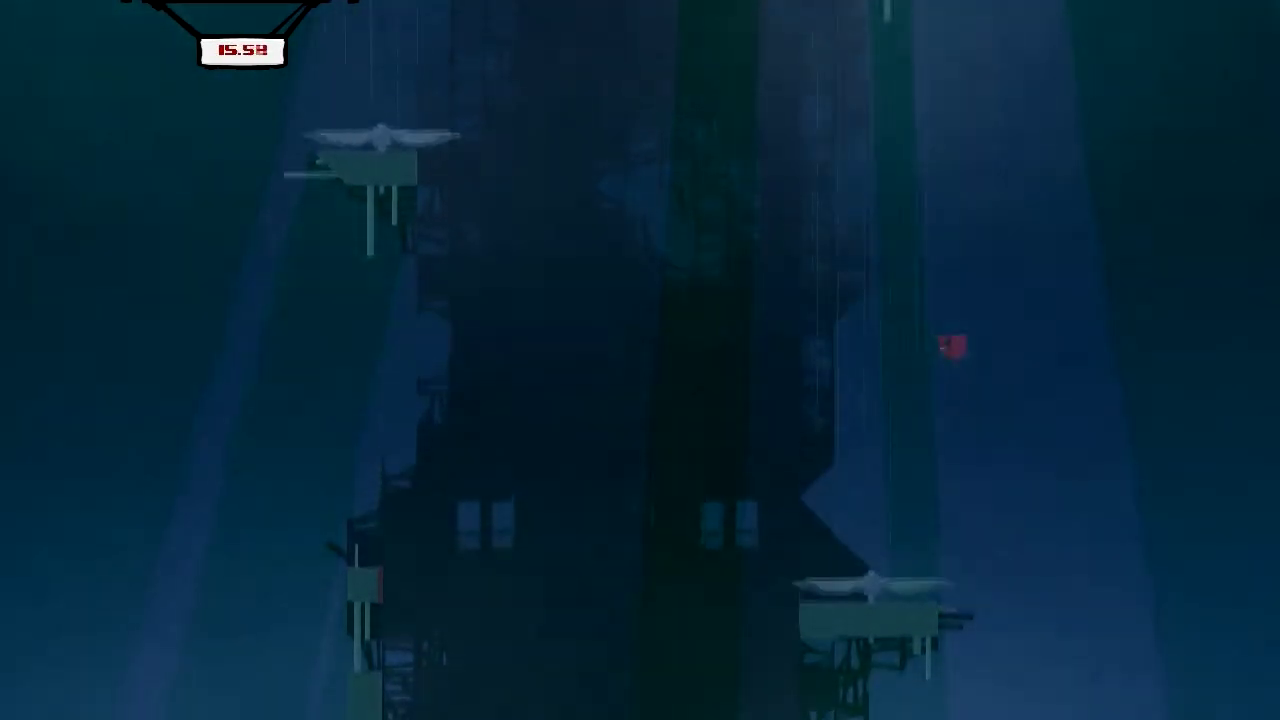
key("Left")
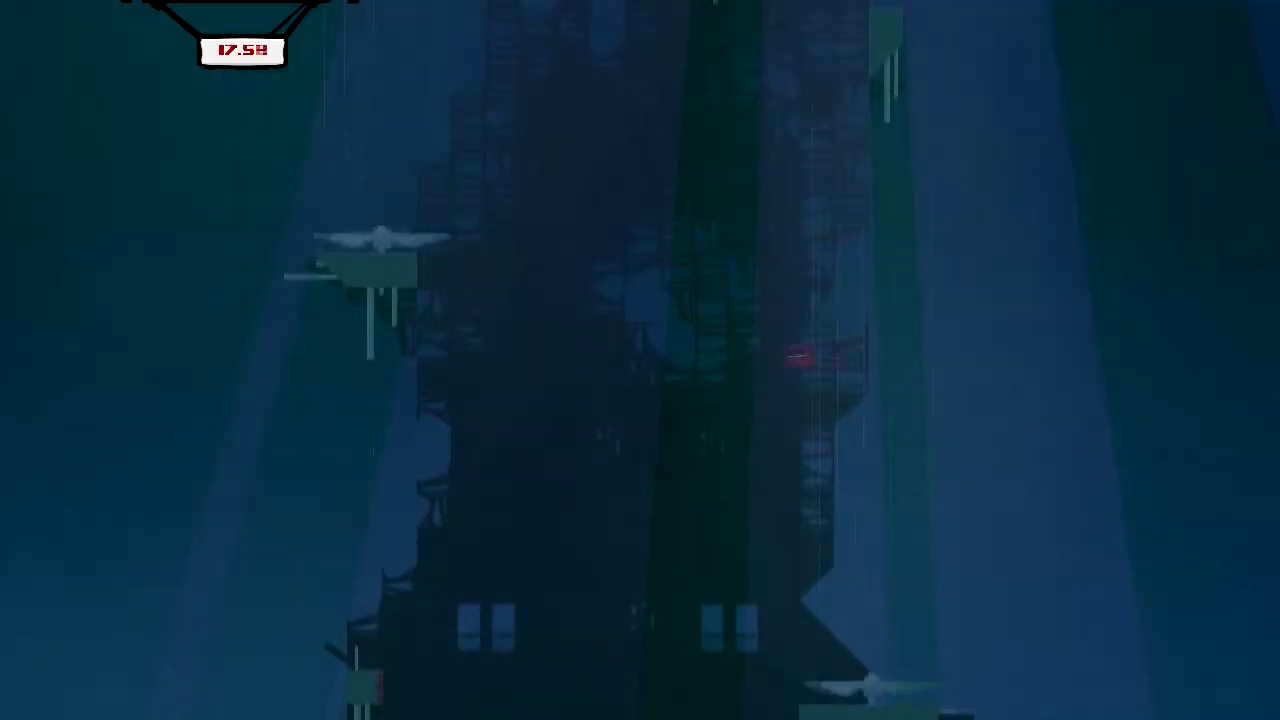
key("Left")
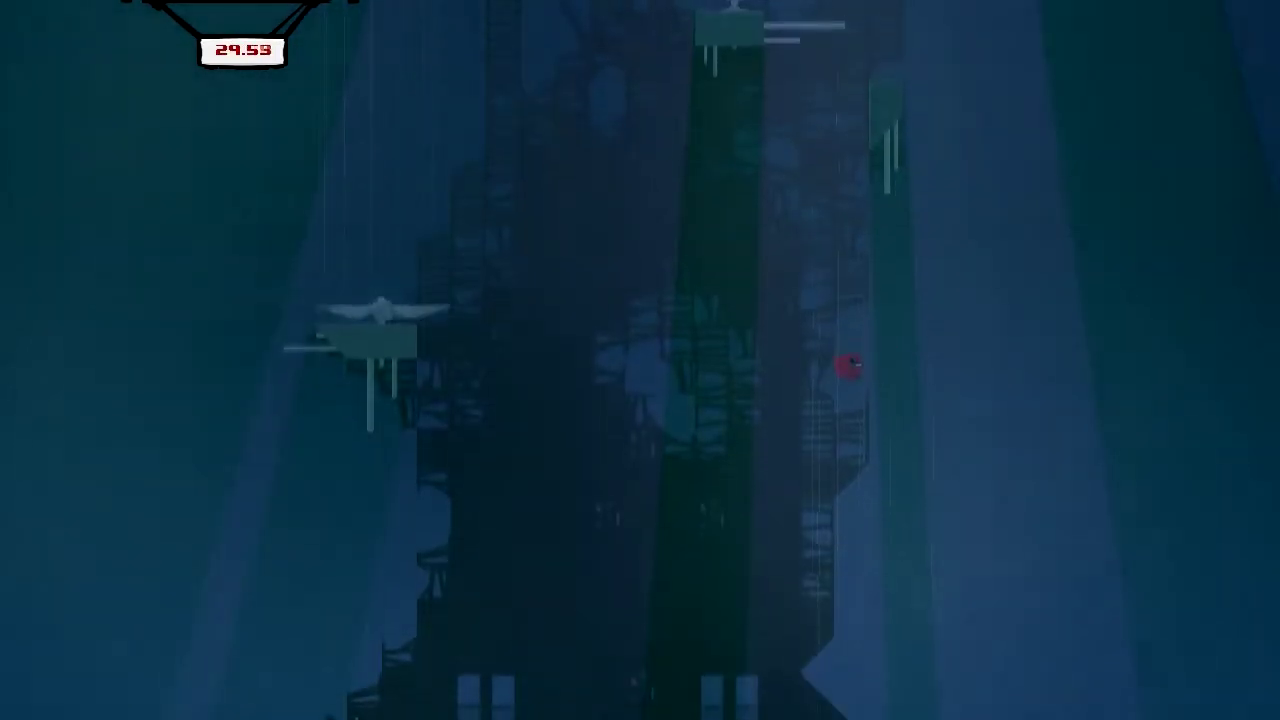
key("space")
key("Right")
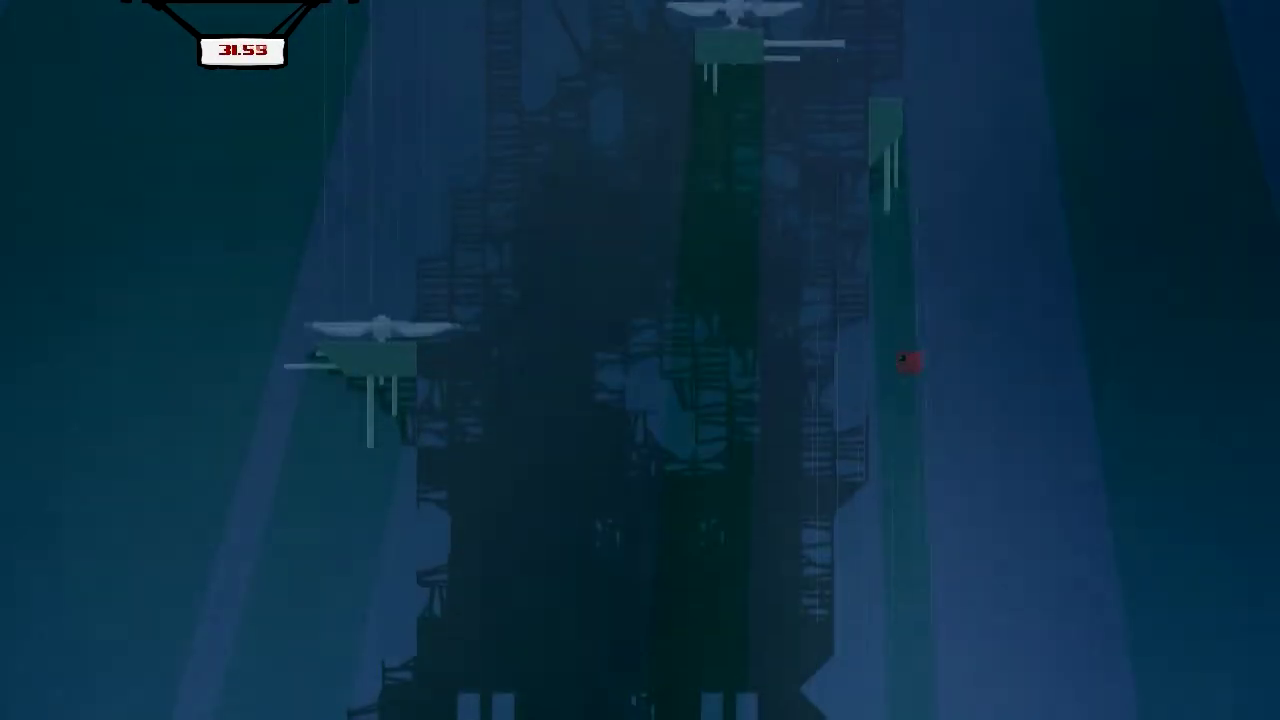
key("space")
key("Left")
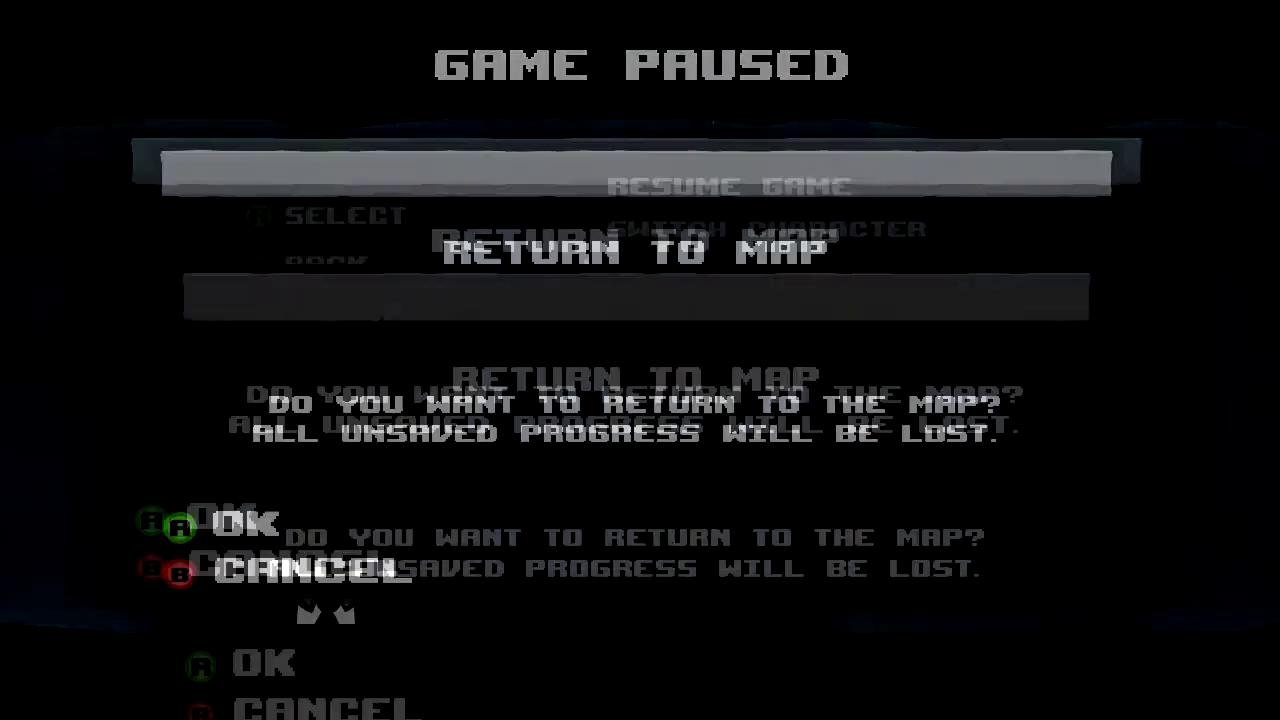
- Quit Blown to the Hospital chapter map and launch level 2-5 Agent Orange
key("Return")
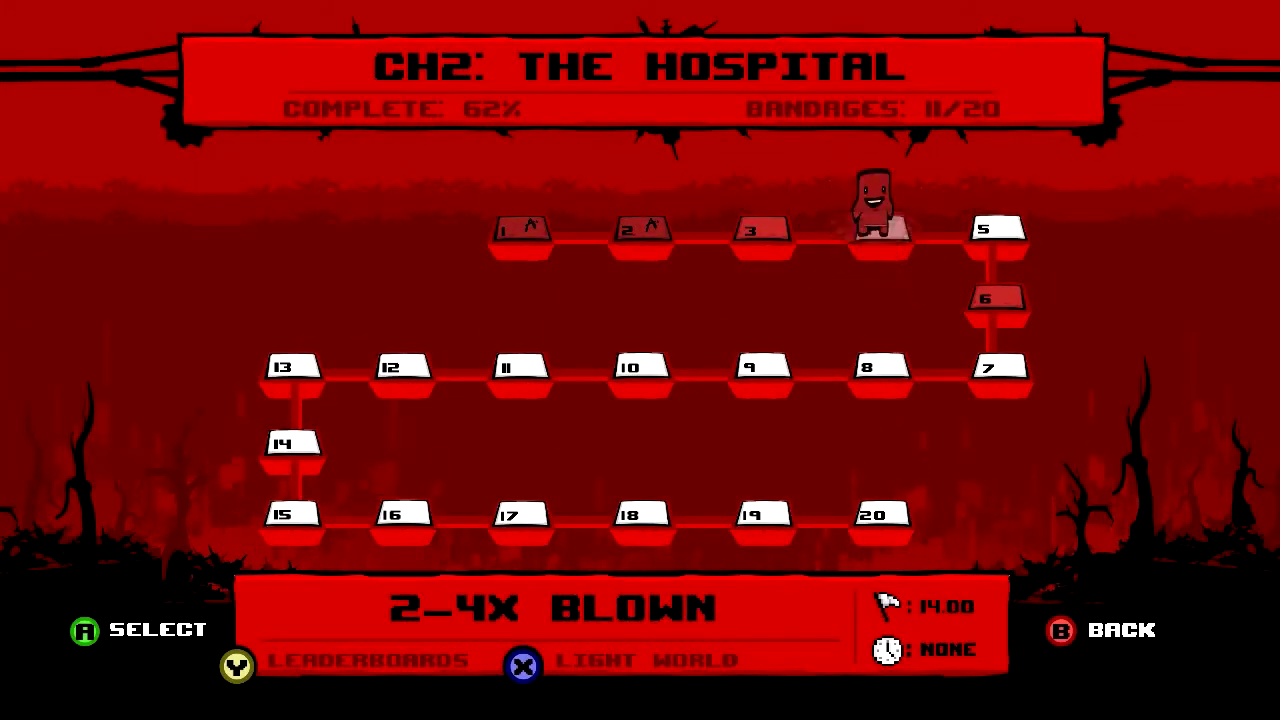
key("Return")
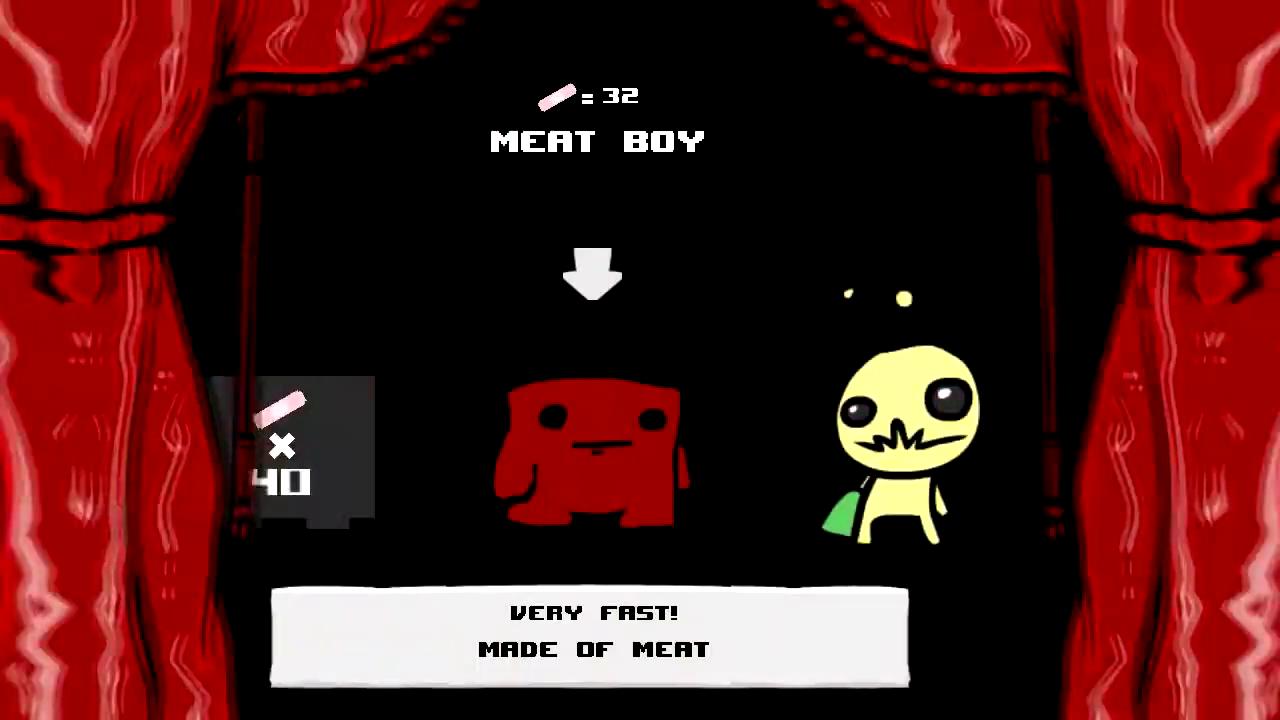
key("Return")
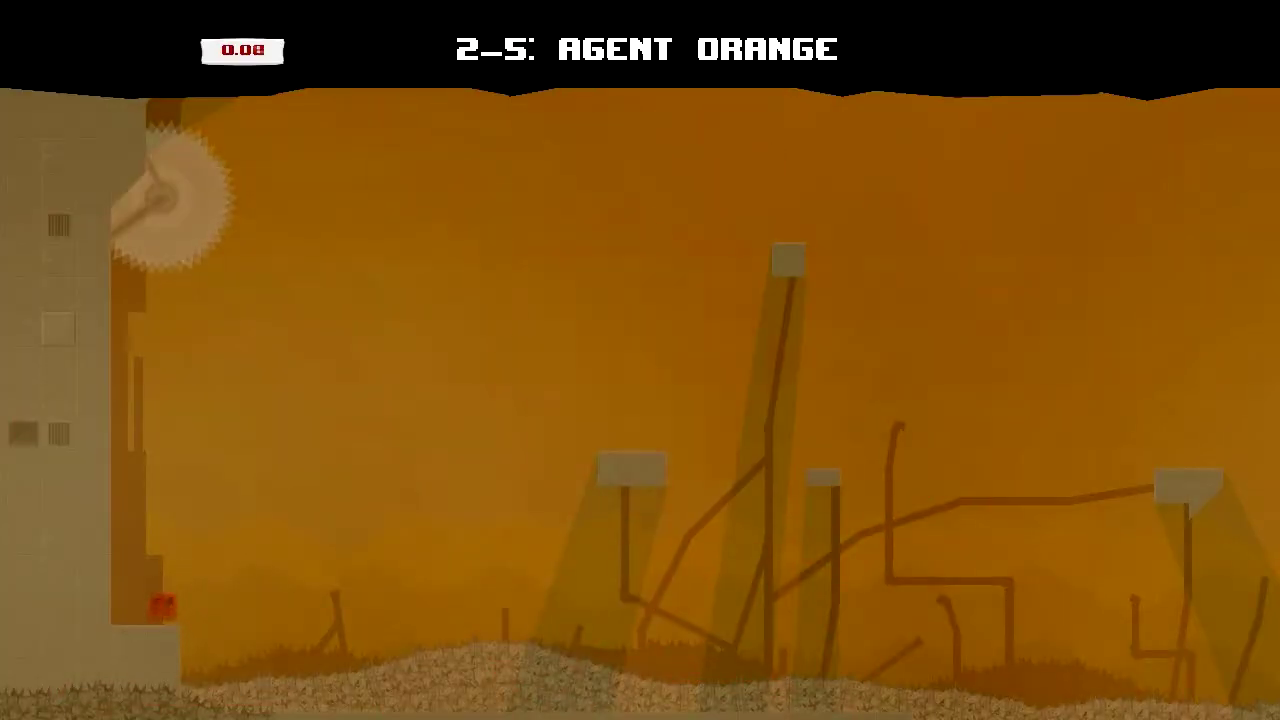
key("space")
key("Right")
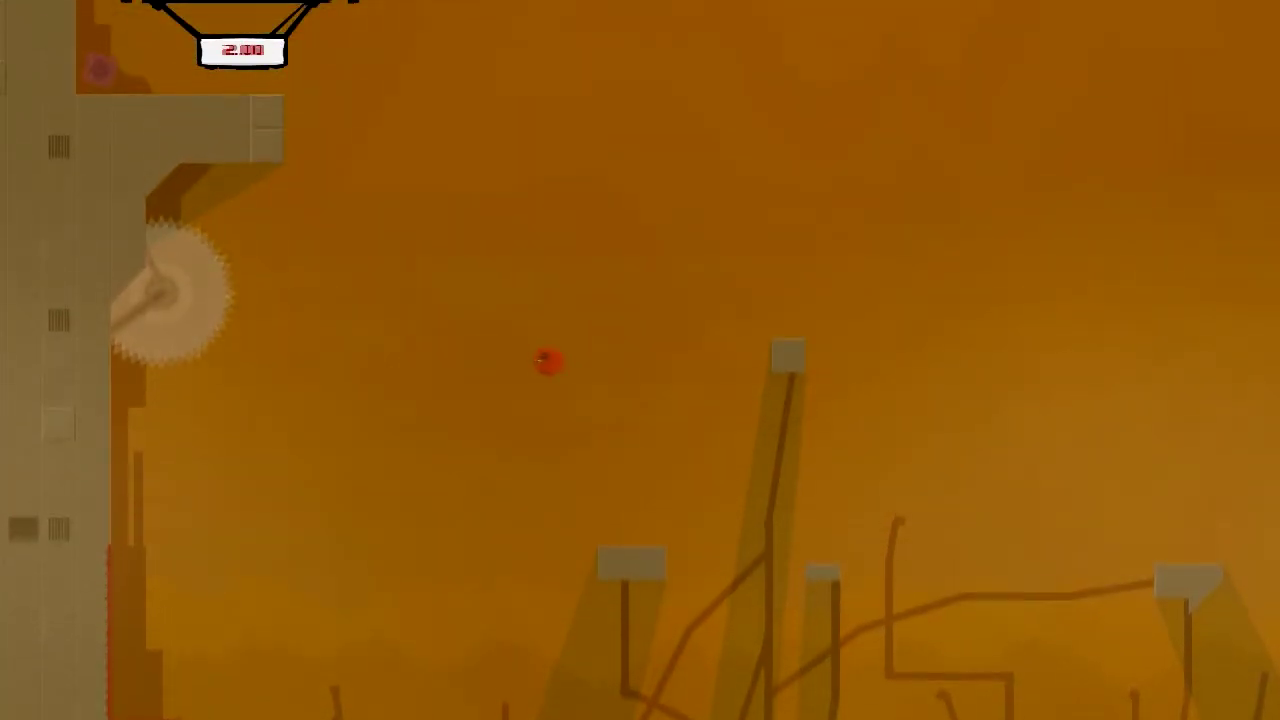
key("space")
key("Left")
key("space")
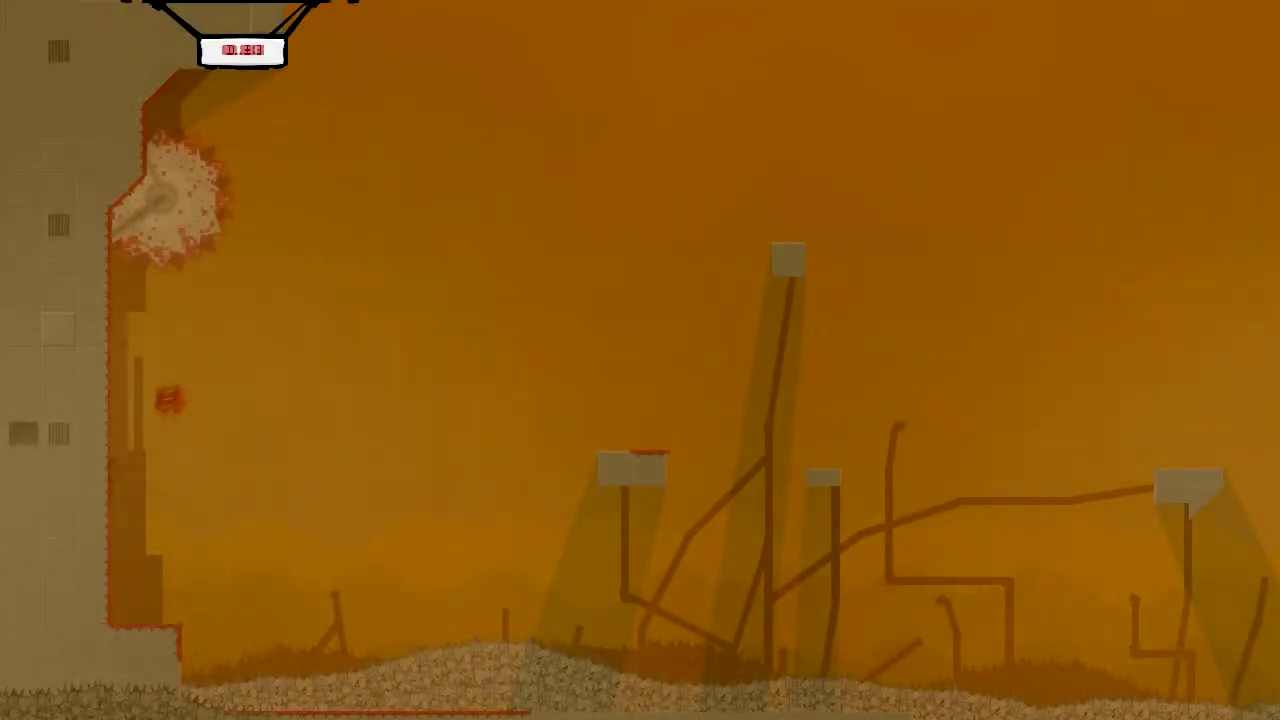
key("space")
key("space")
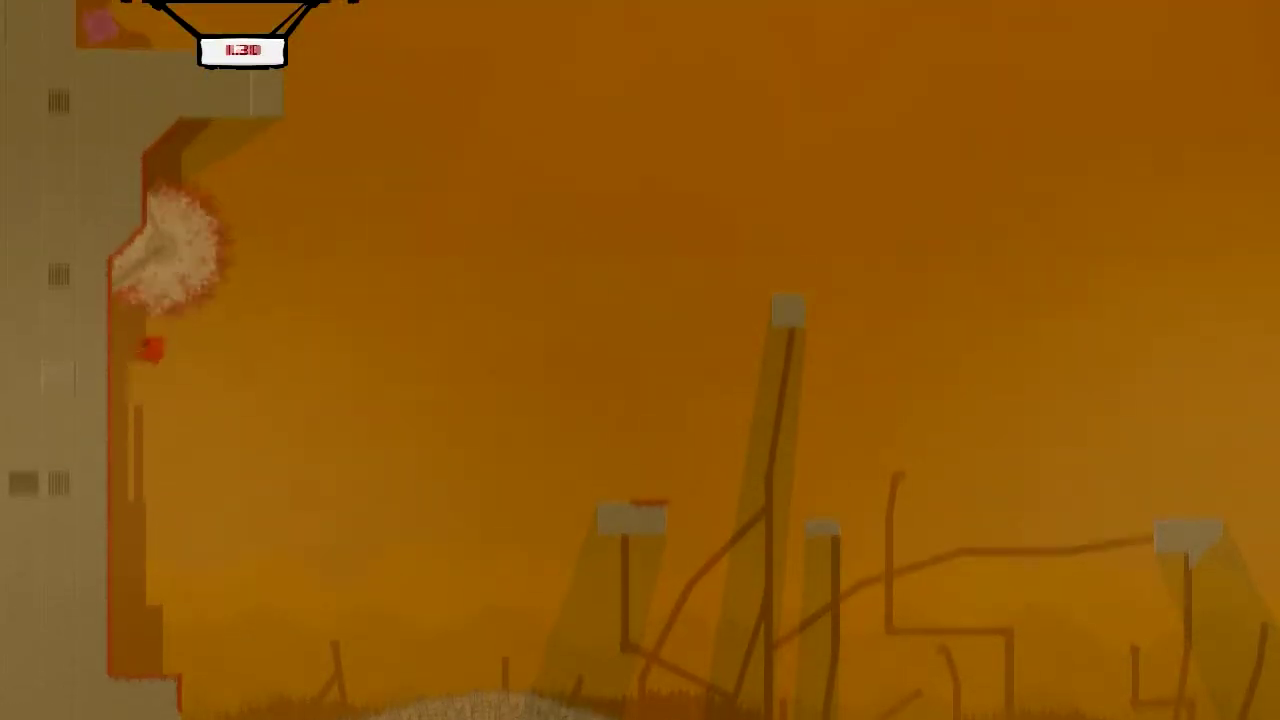
key("space")
key("space")
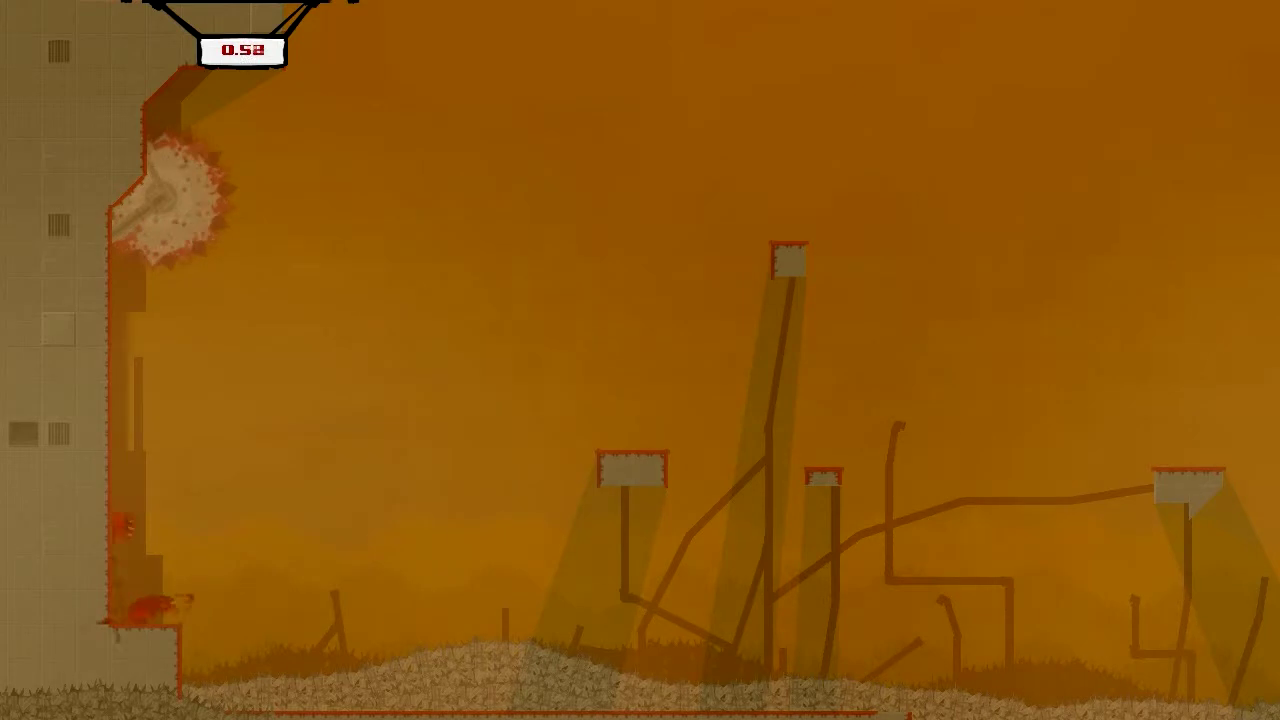
key("space")
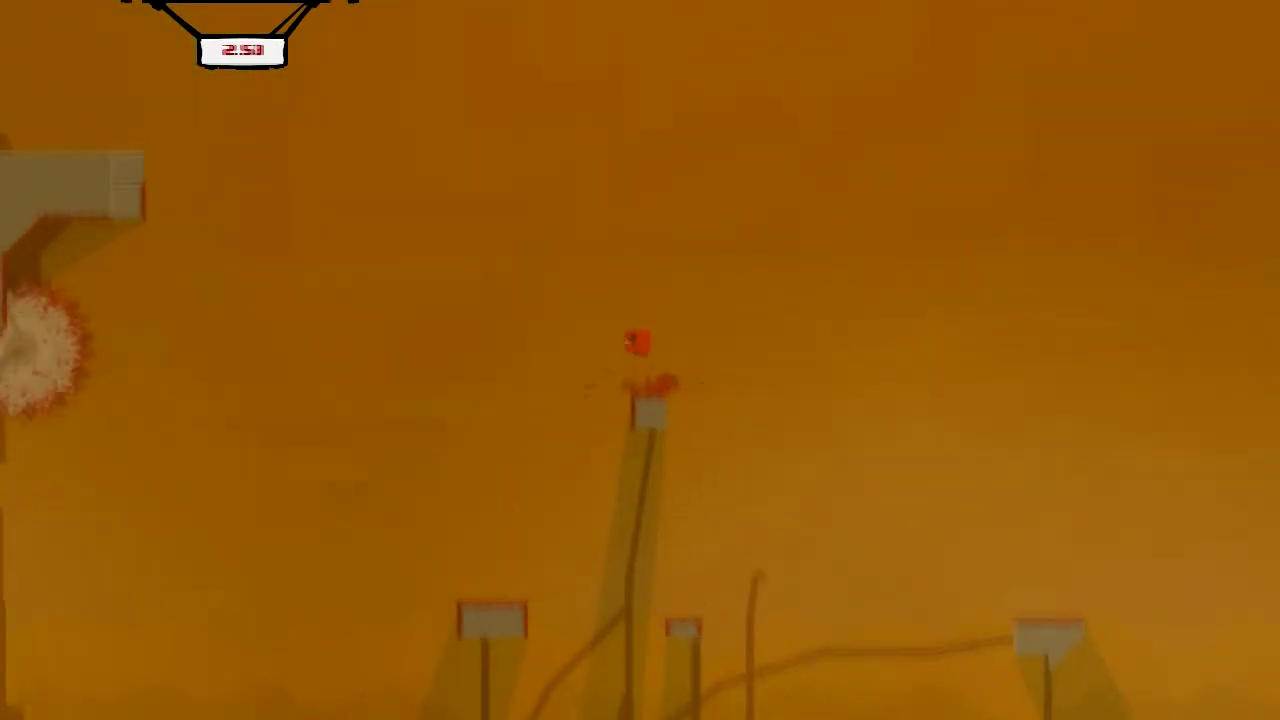
key("space")
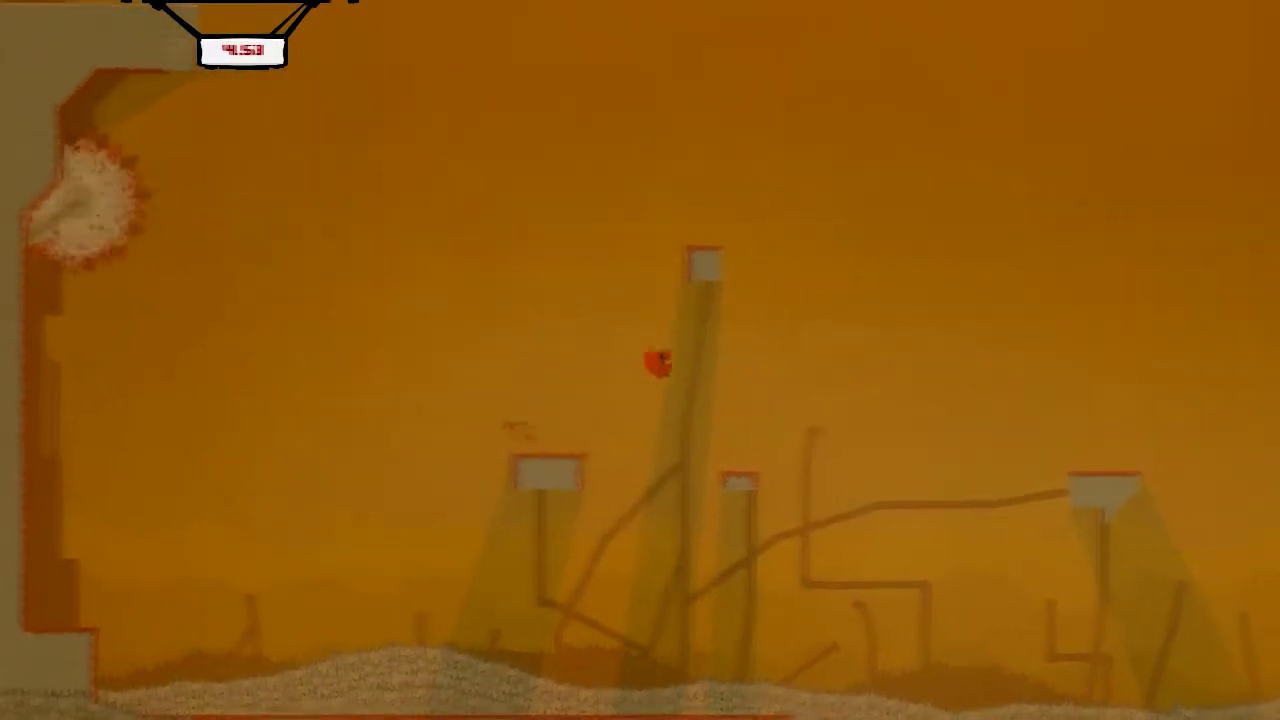
key("space")
key("space")
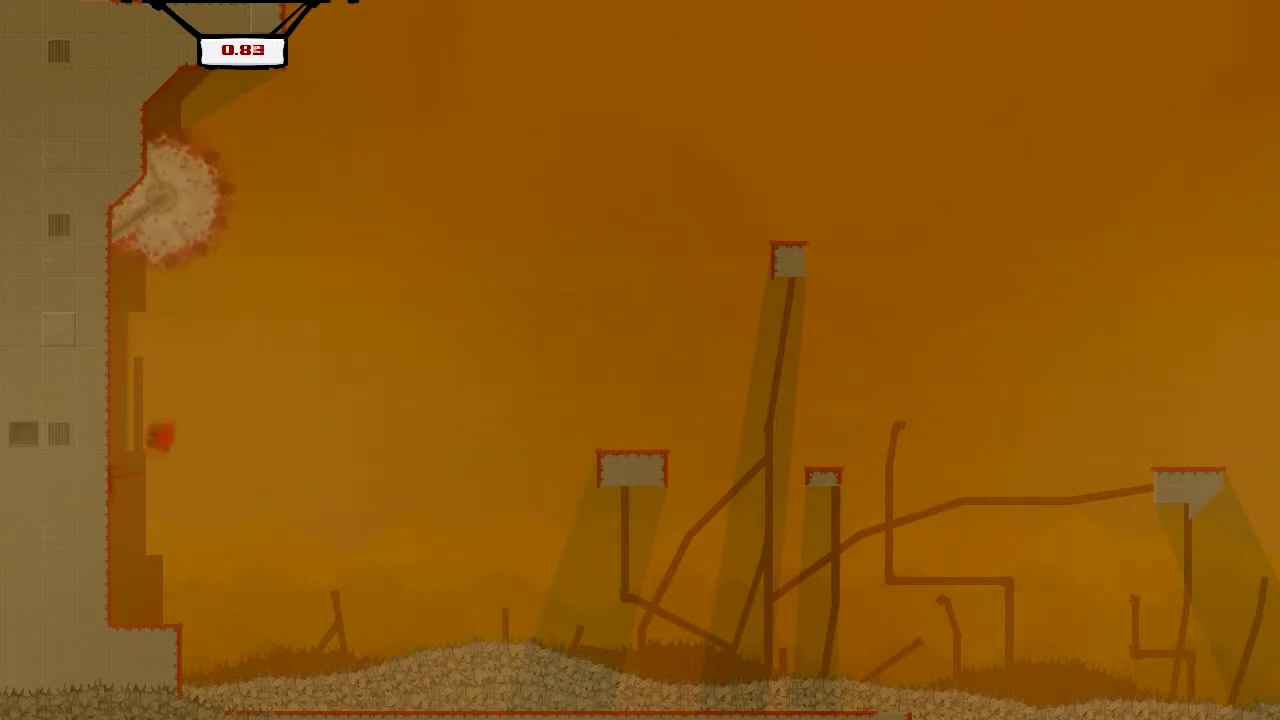
key("space")
key("Right")
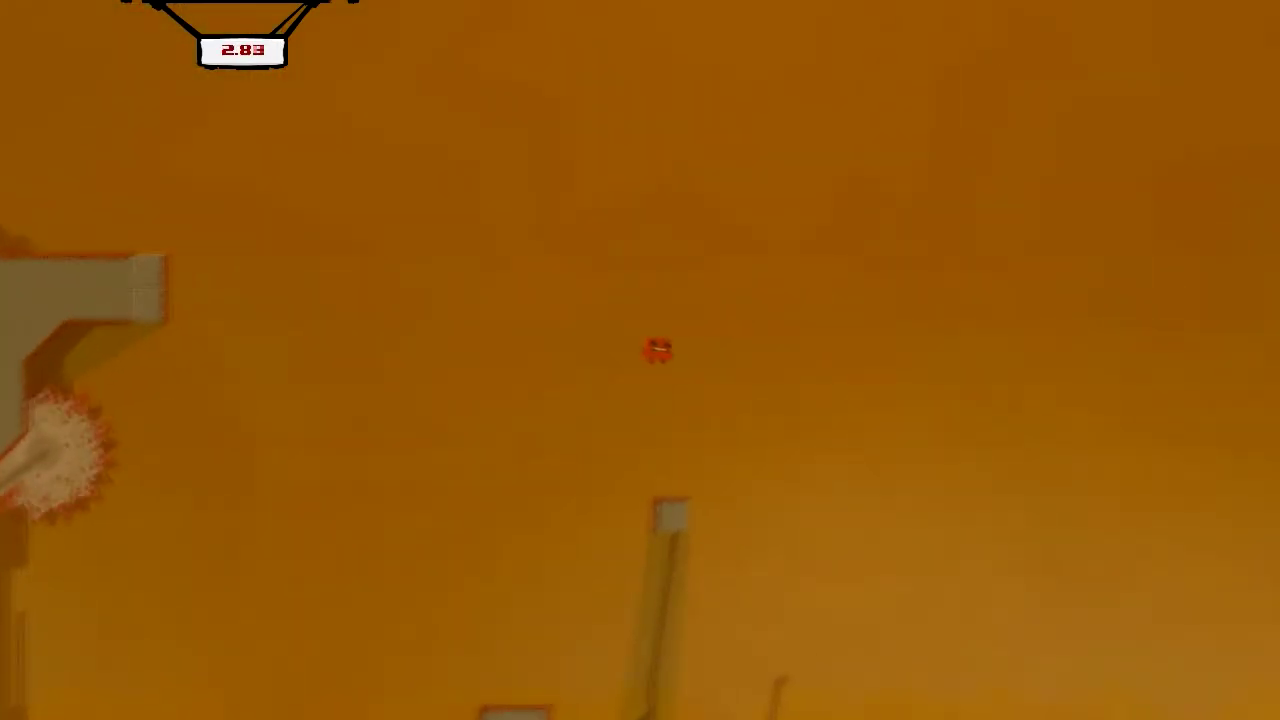
key("space")
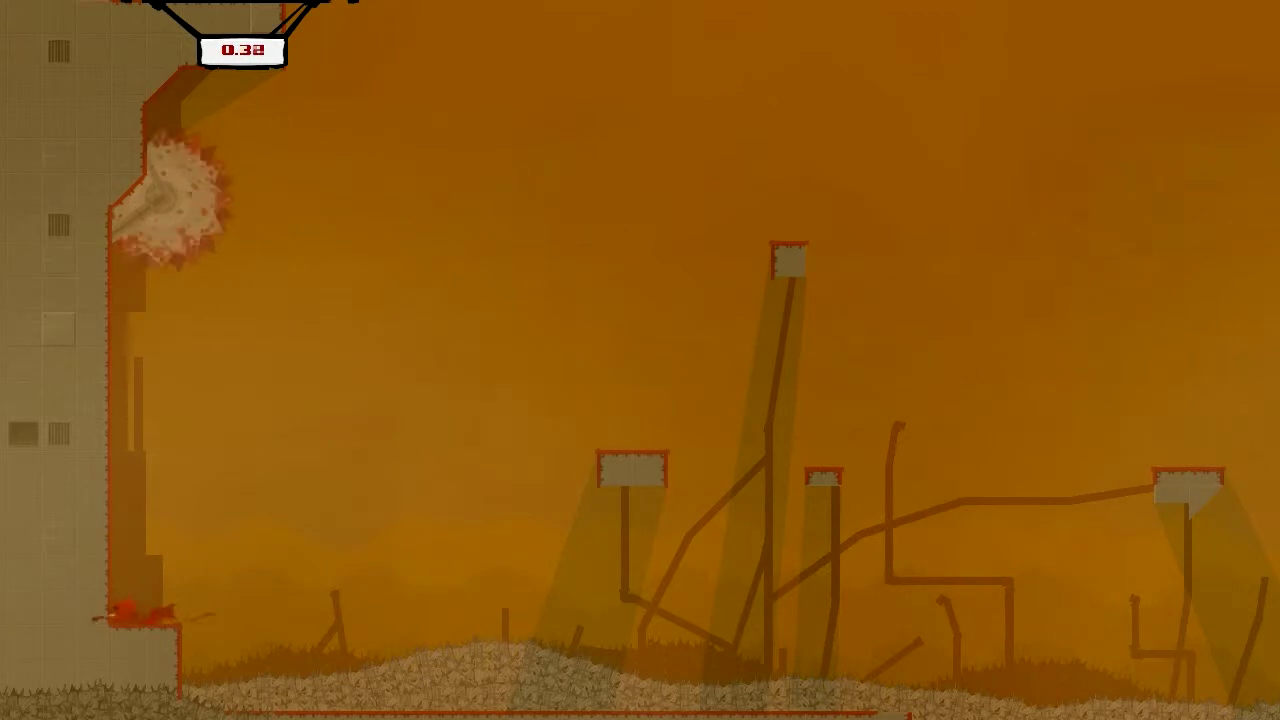
key("space")
key("space")
key("Right")
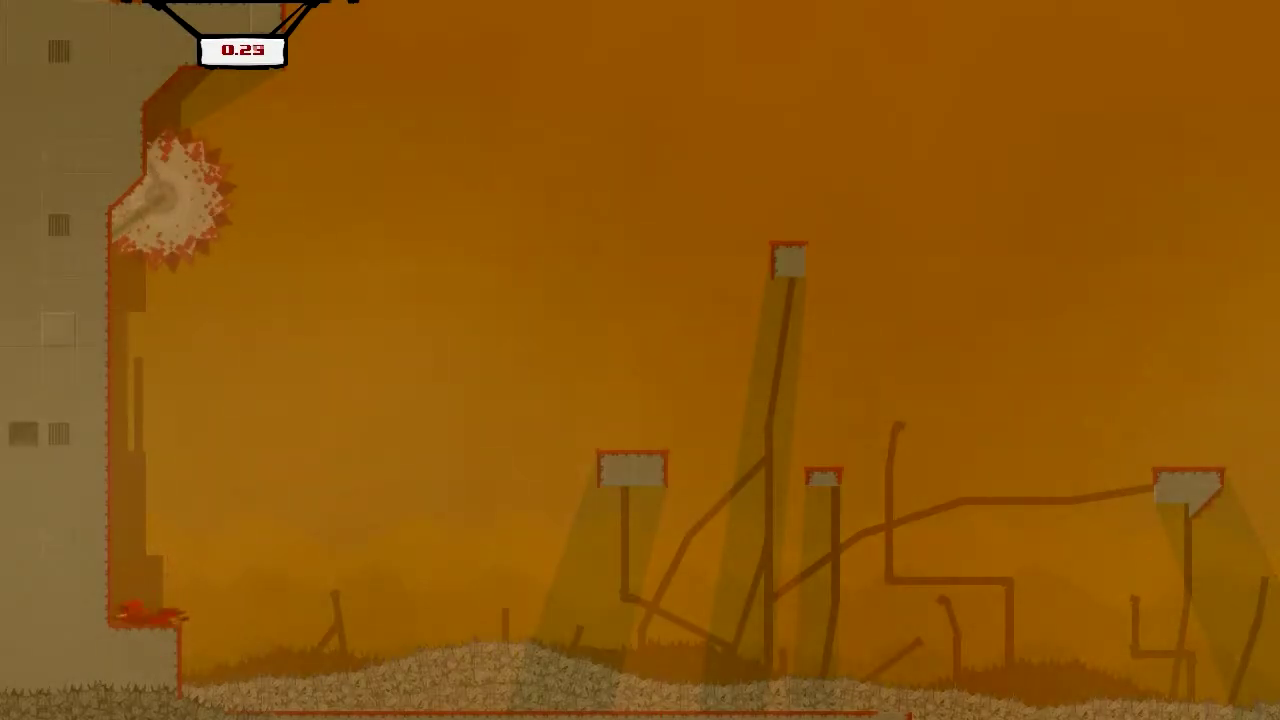
key("space")
key("Right")
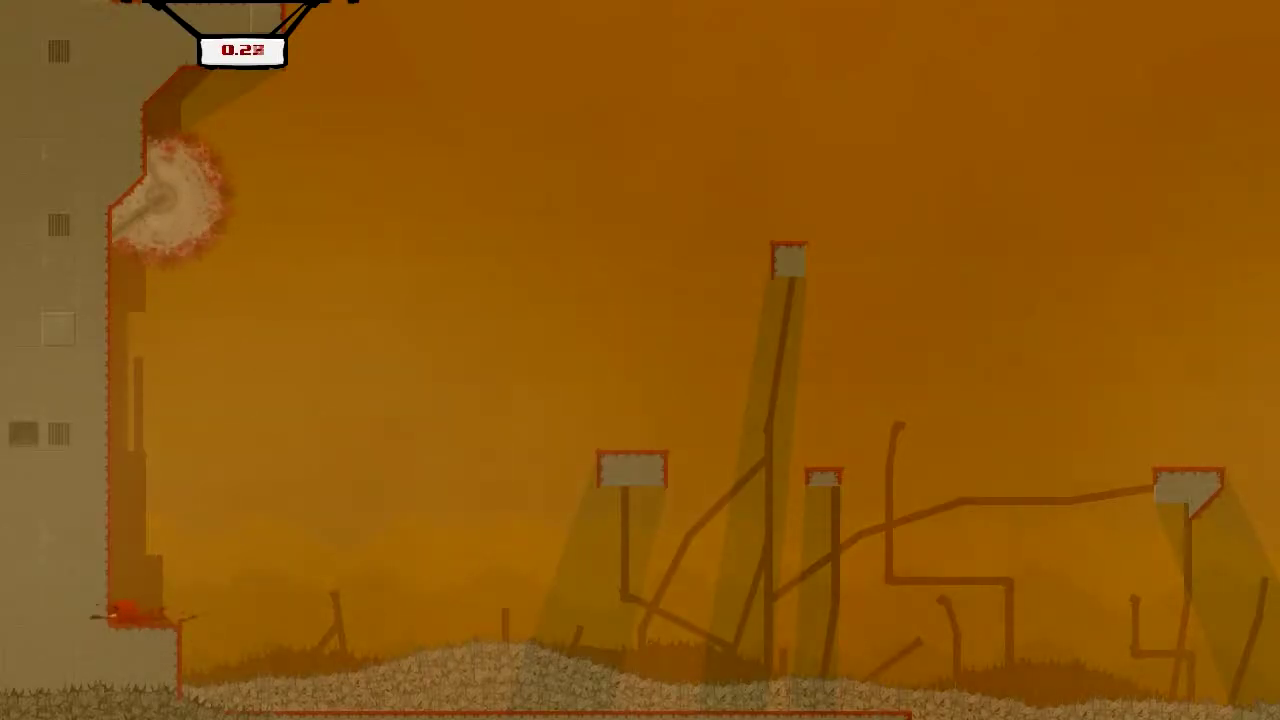
key("space")
key("Right")
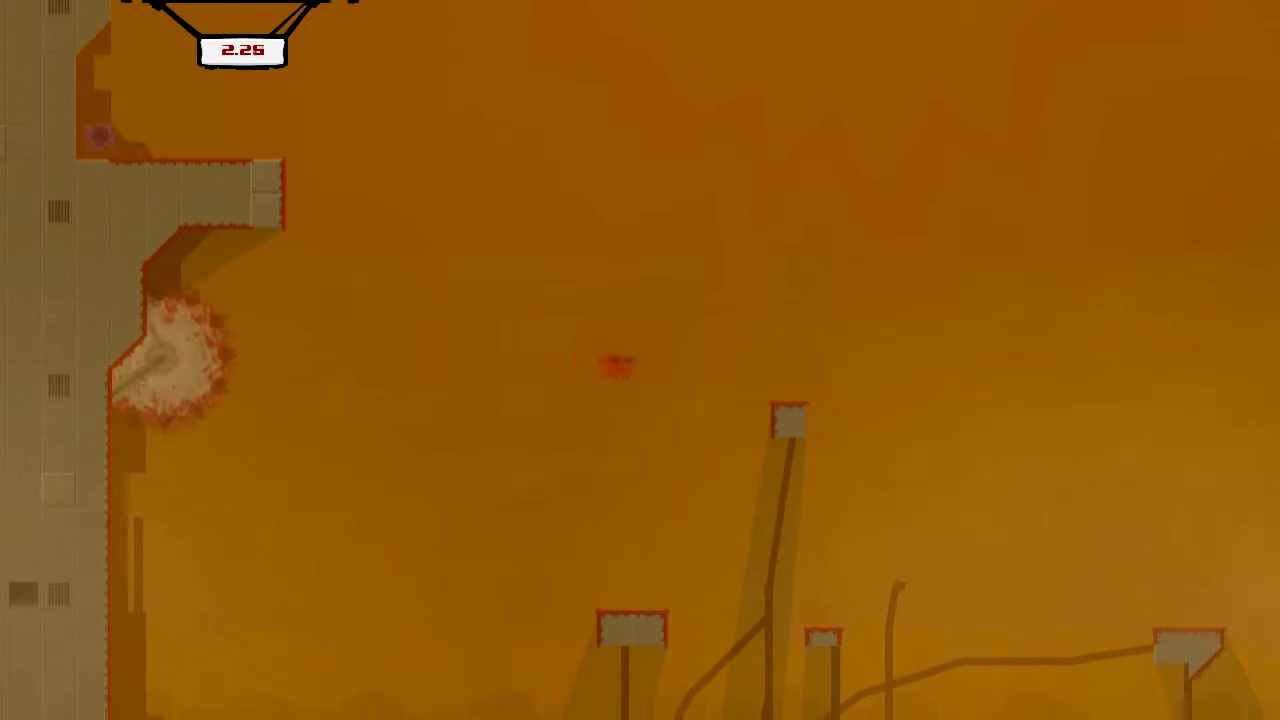
key("Right")
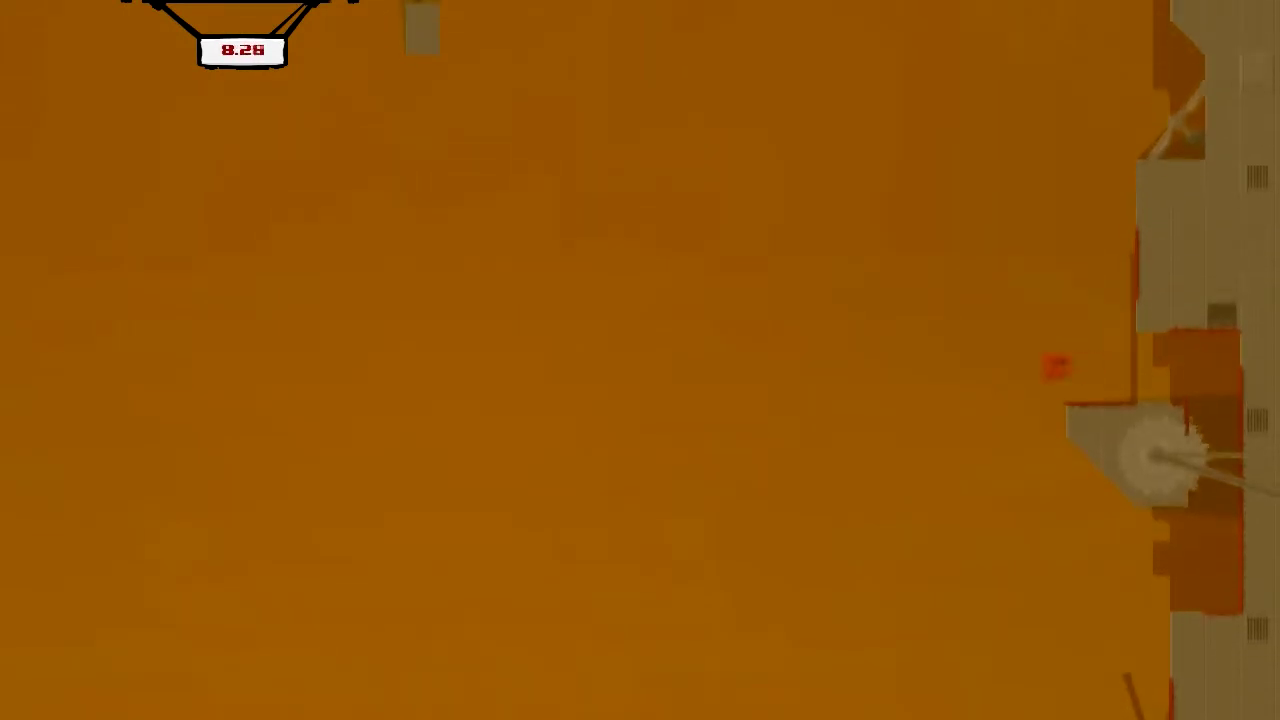
key("Right")
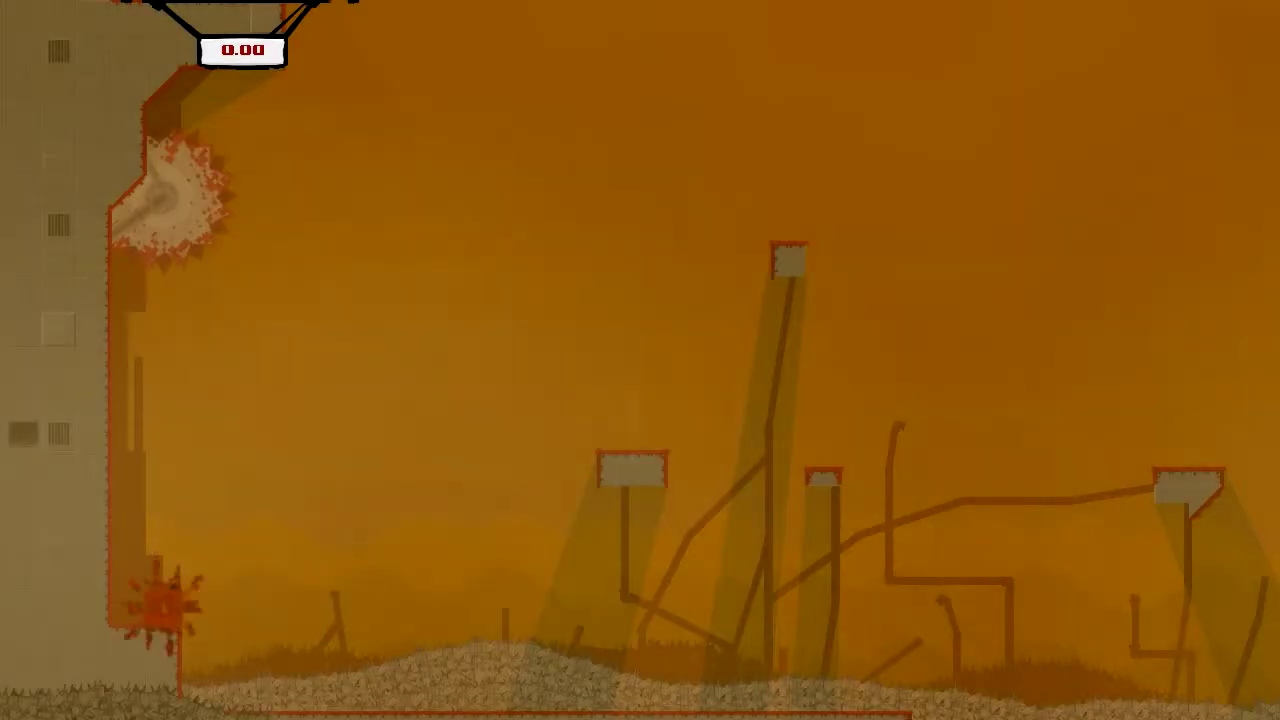
- Leap Meat Boy from the left wall across Agent Orange onto the far right wall
key("Right")
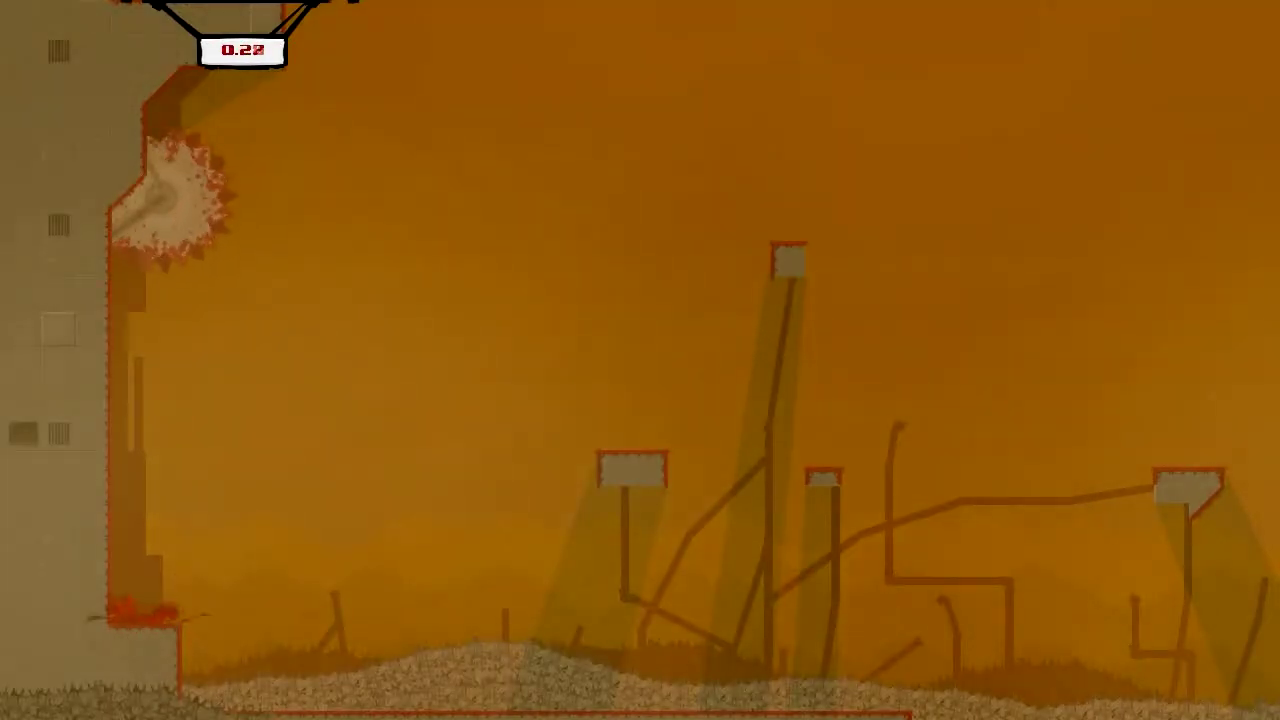
key("space")
key("Right")
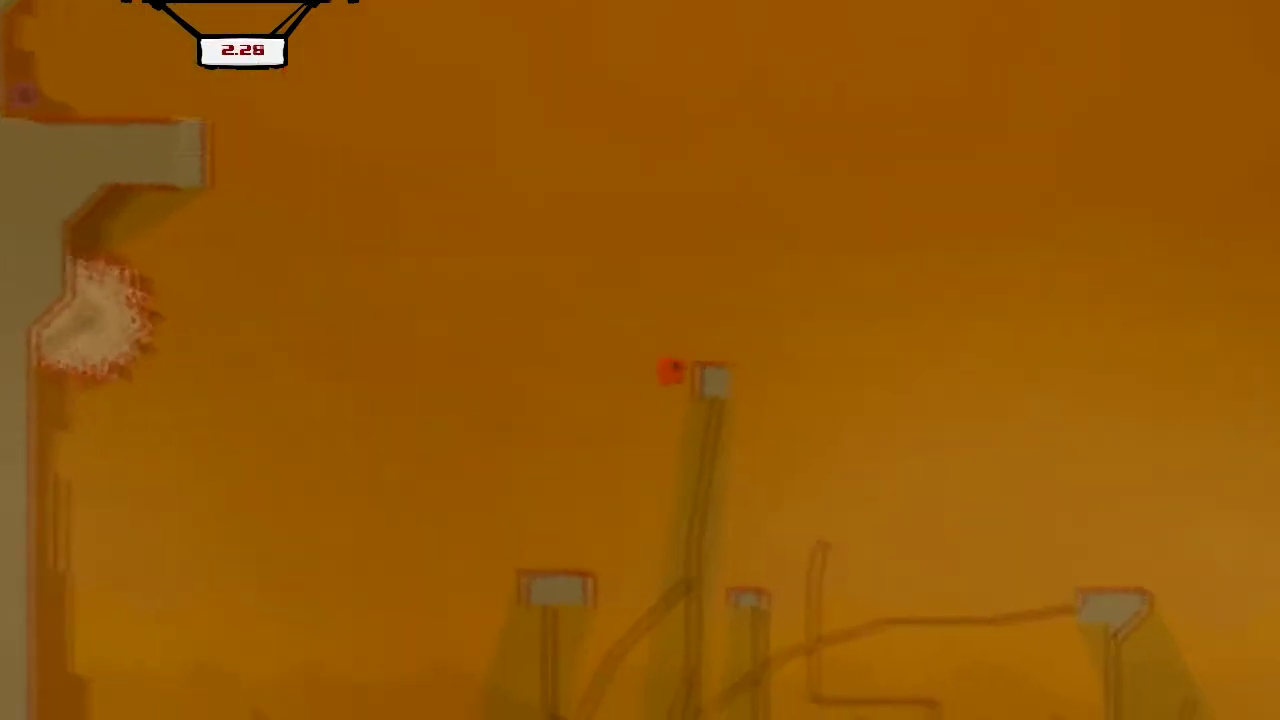
key("Right")
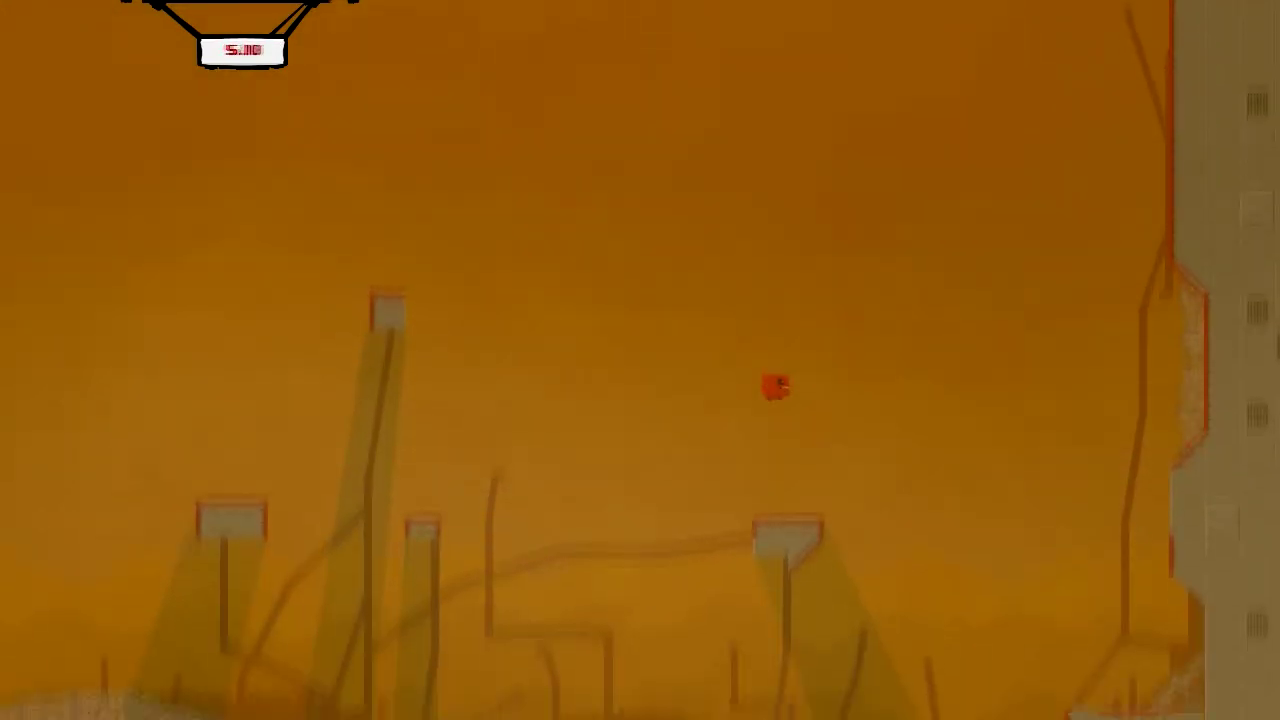
key("space")
key("Right")
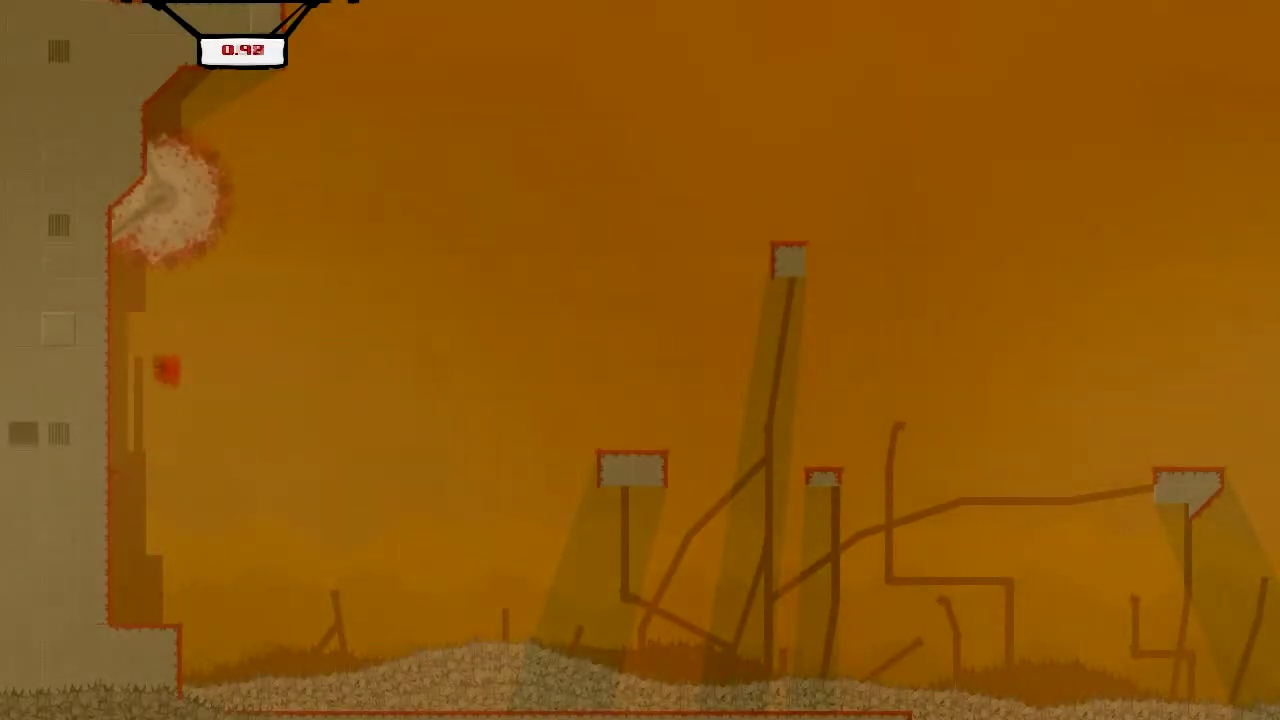
- Retry with rightward wall-jump launches, dropping toward the ground near the right wall
key("space")
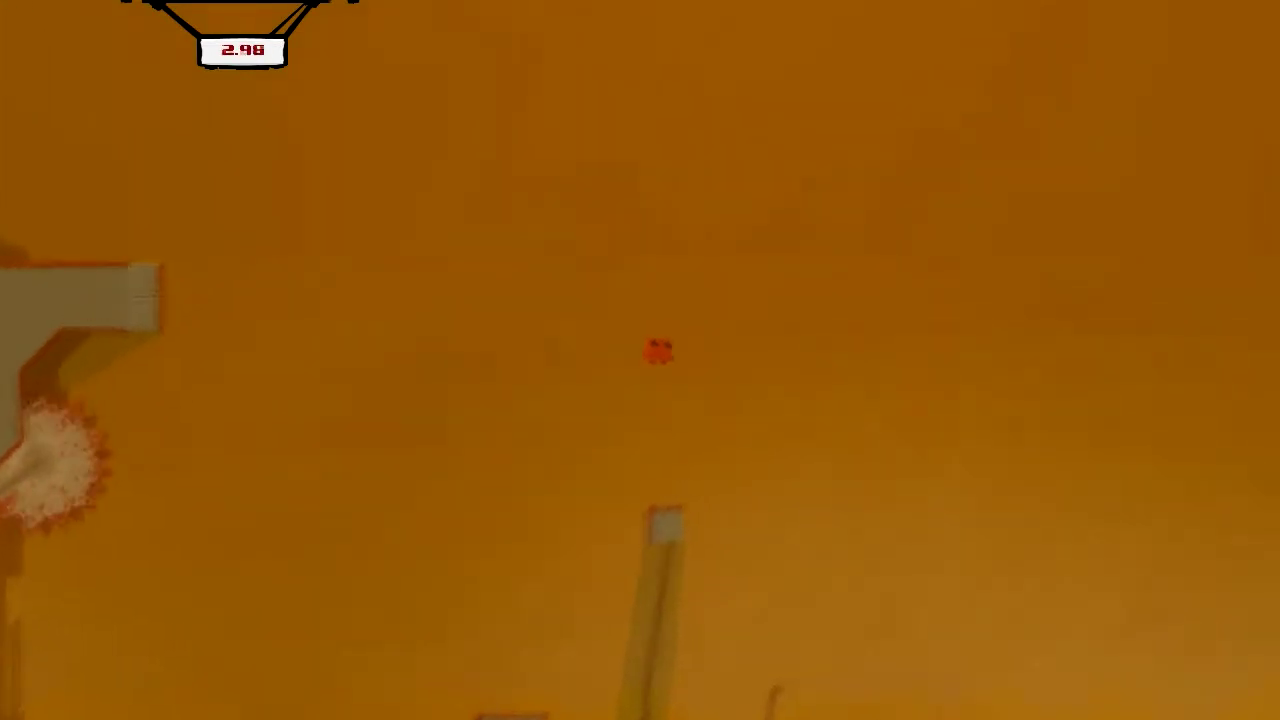
key("Right")
key("Left")
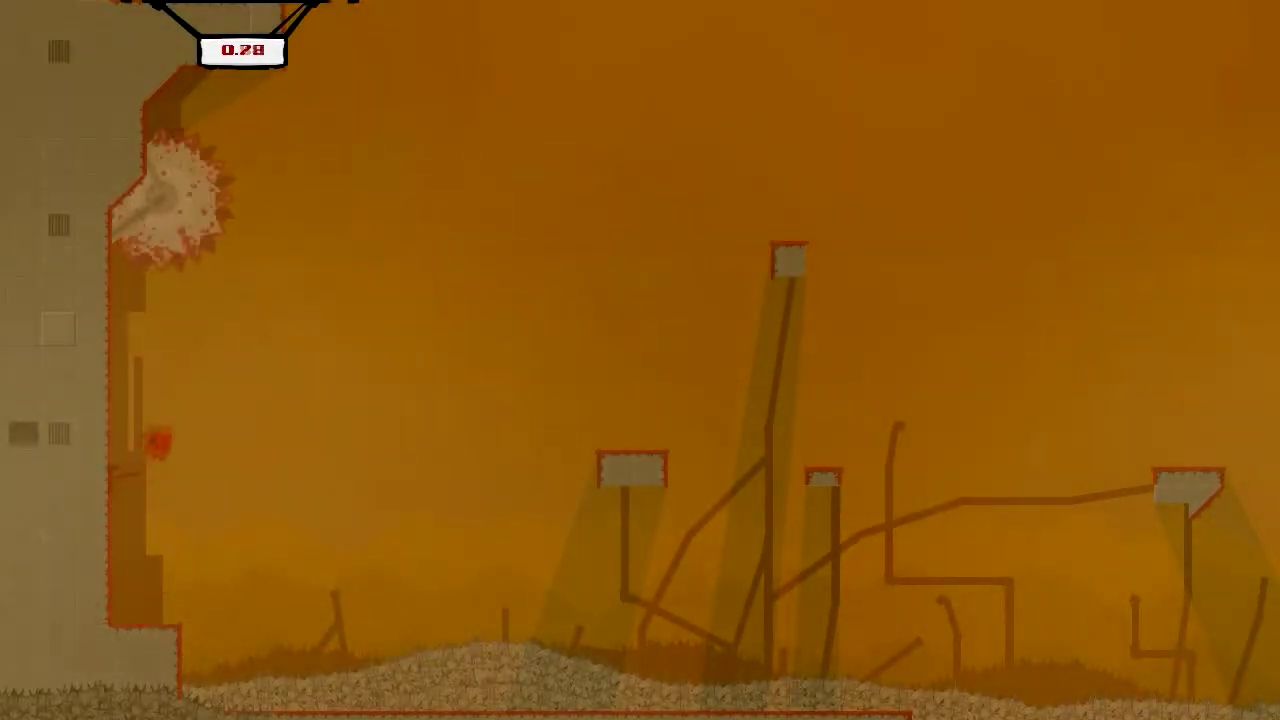
key("Right")
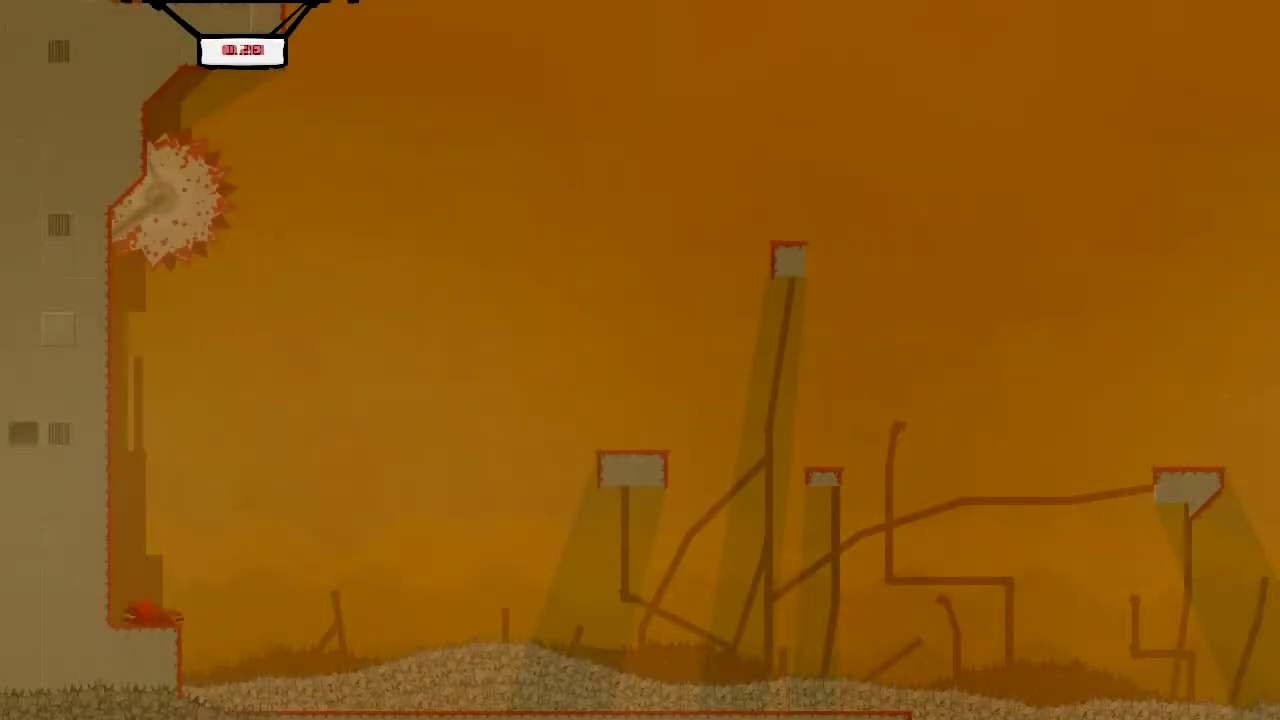
key("space")
key("Right")
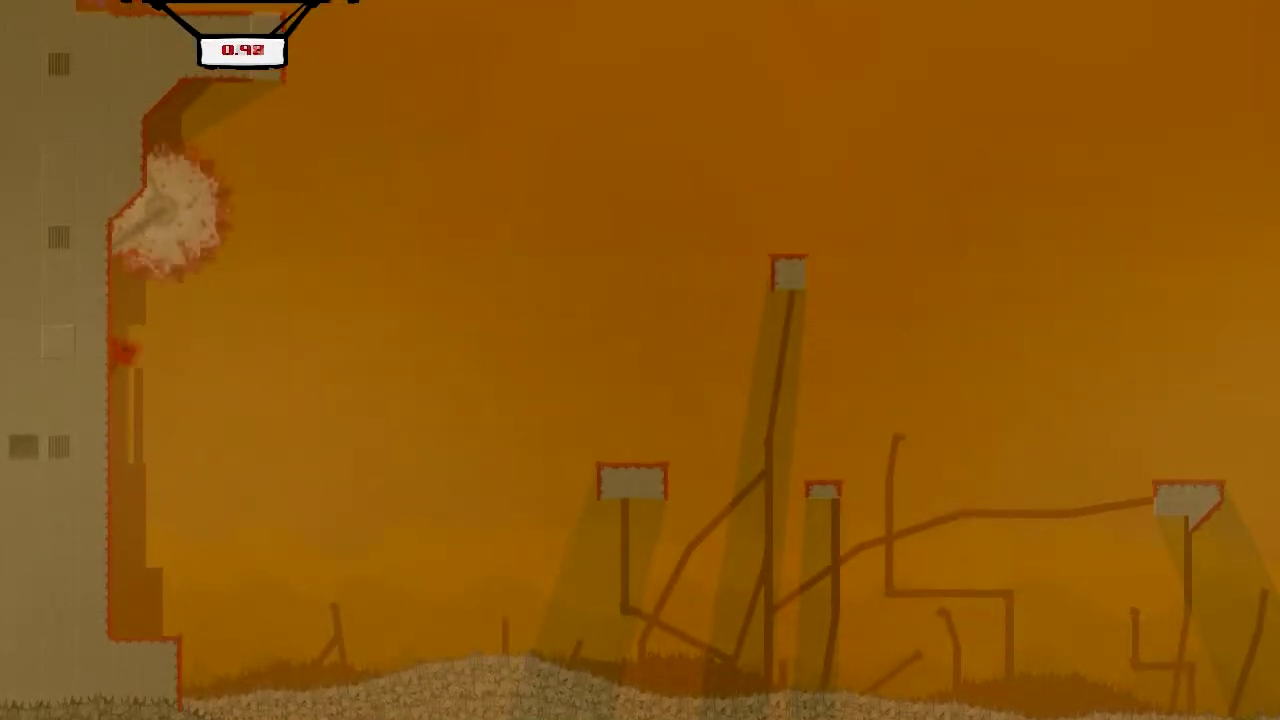
- Wall-jump repeatedly off the left wall over the platforms toward the right wall
key("space")
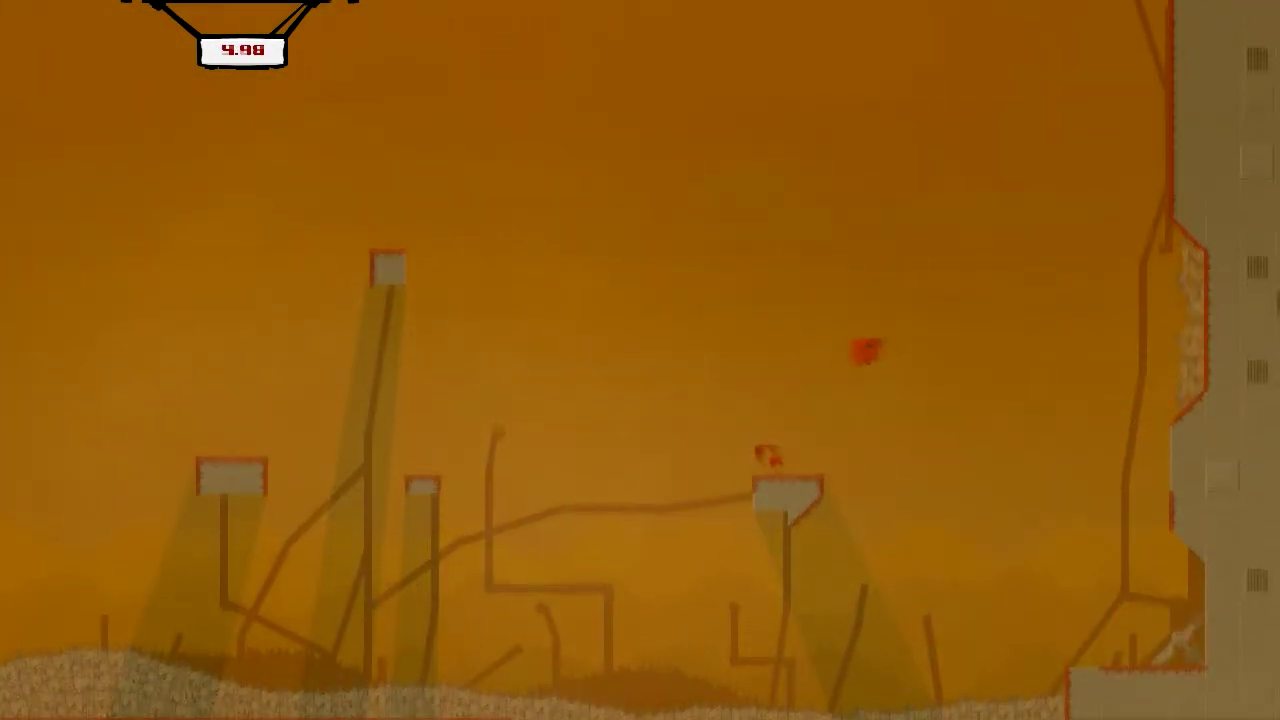
key("space")
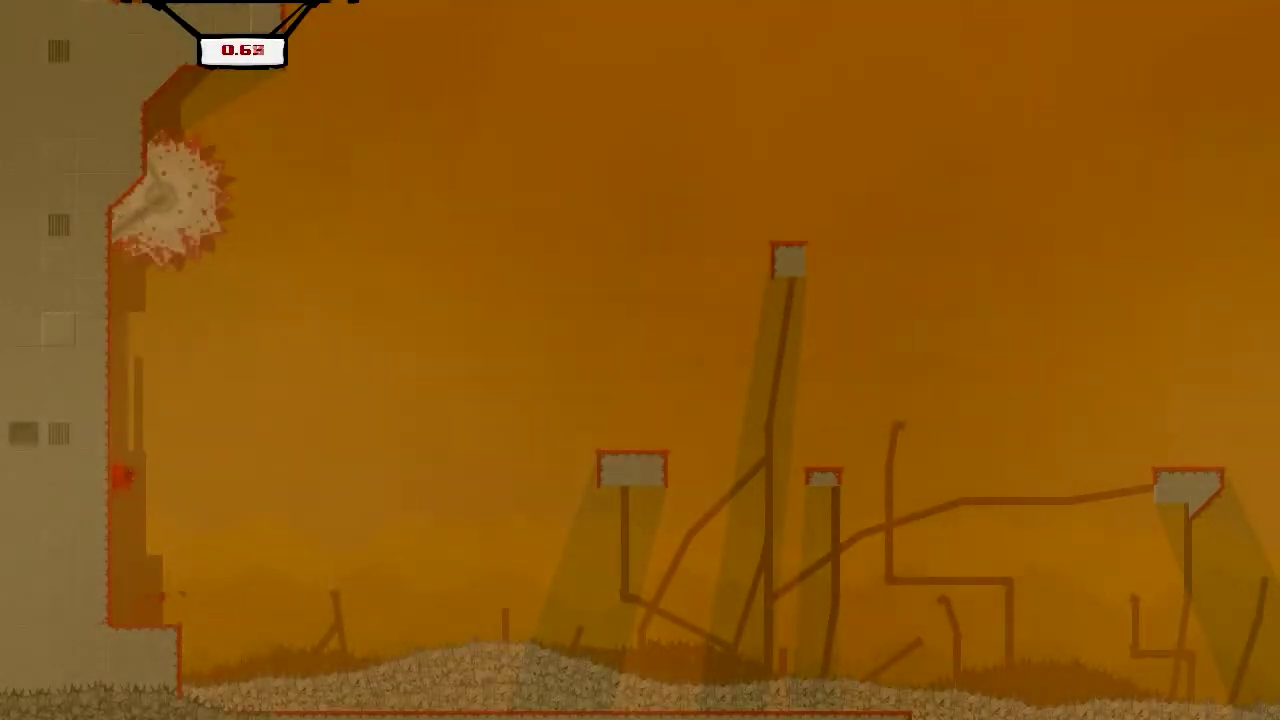
key("space")
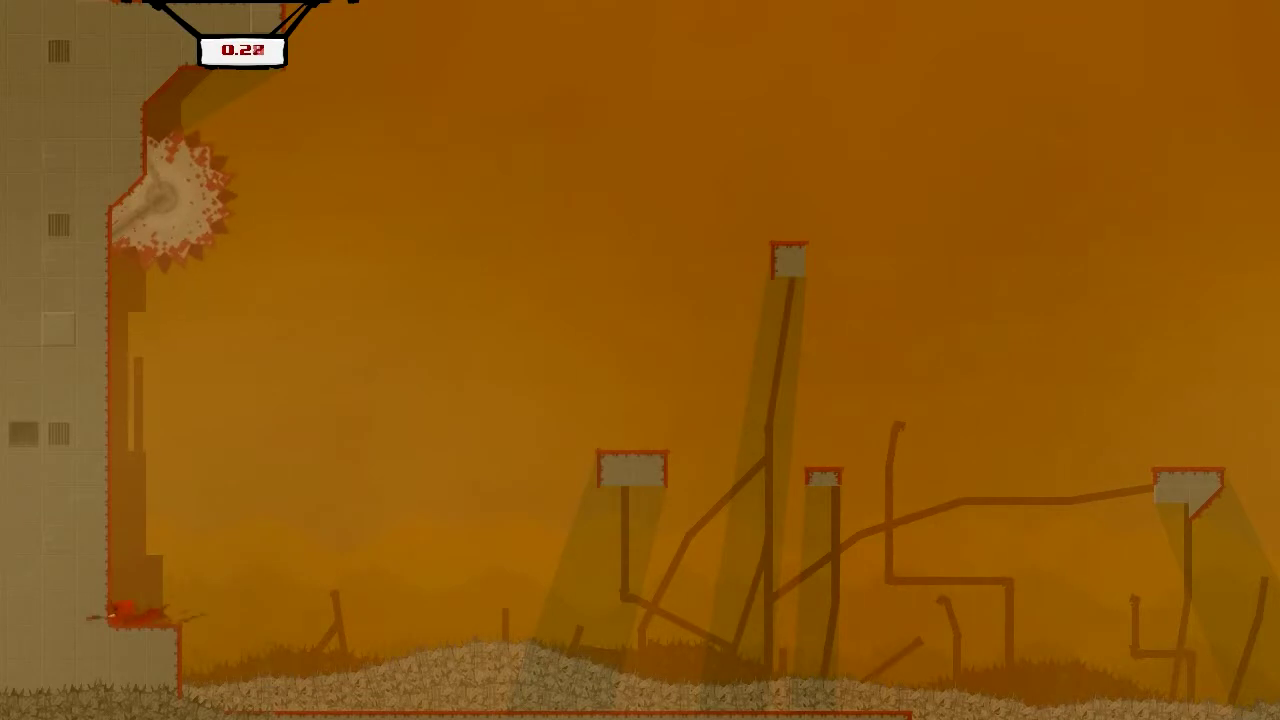
key("space")
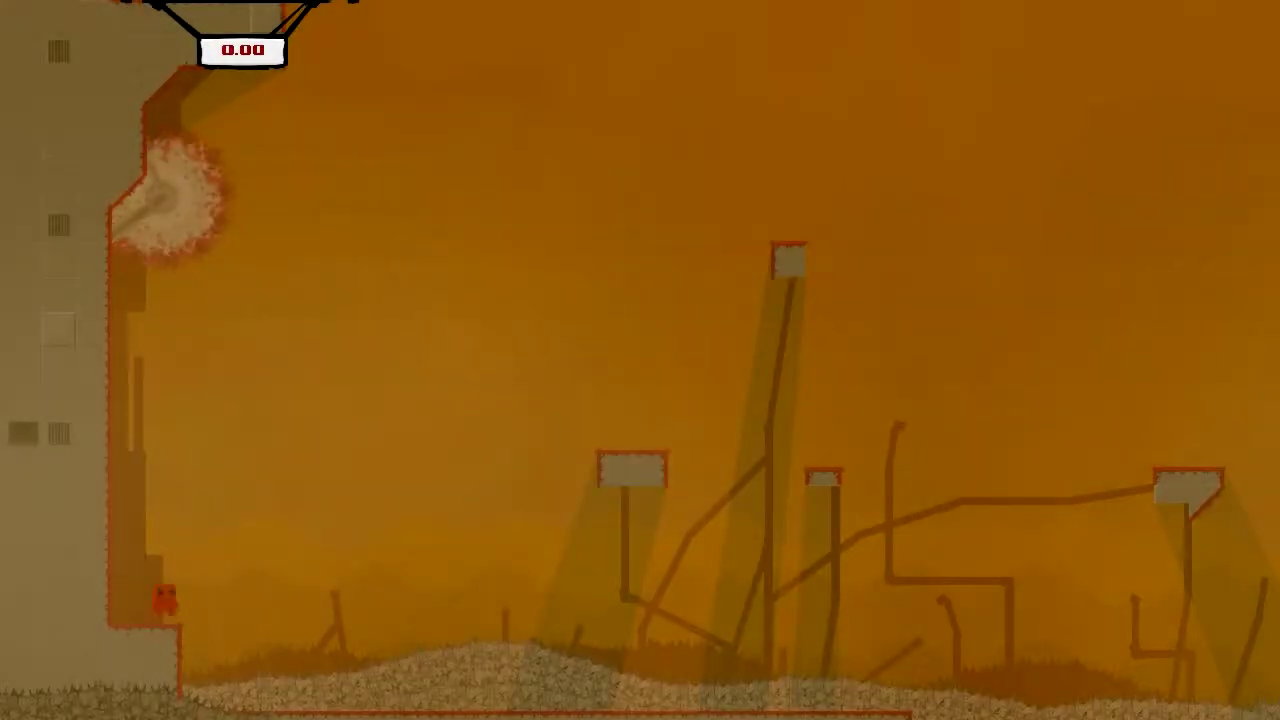
key("space")
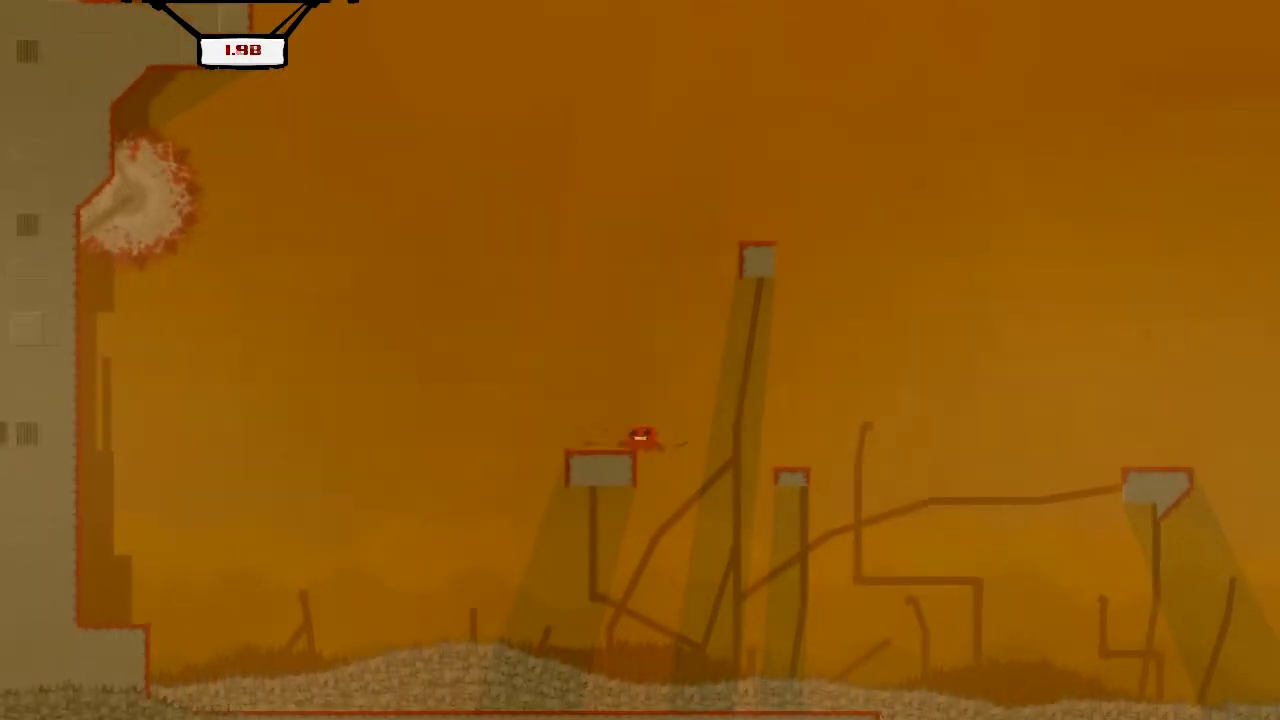
key("space")
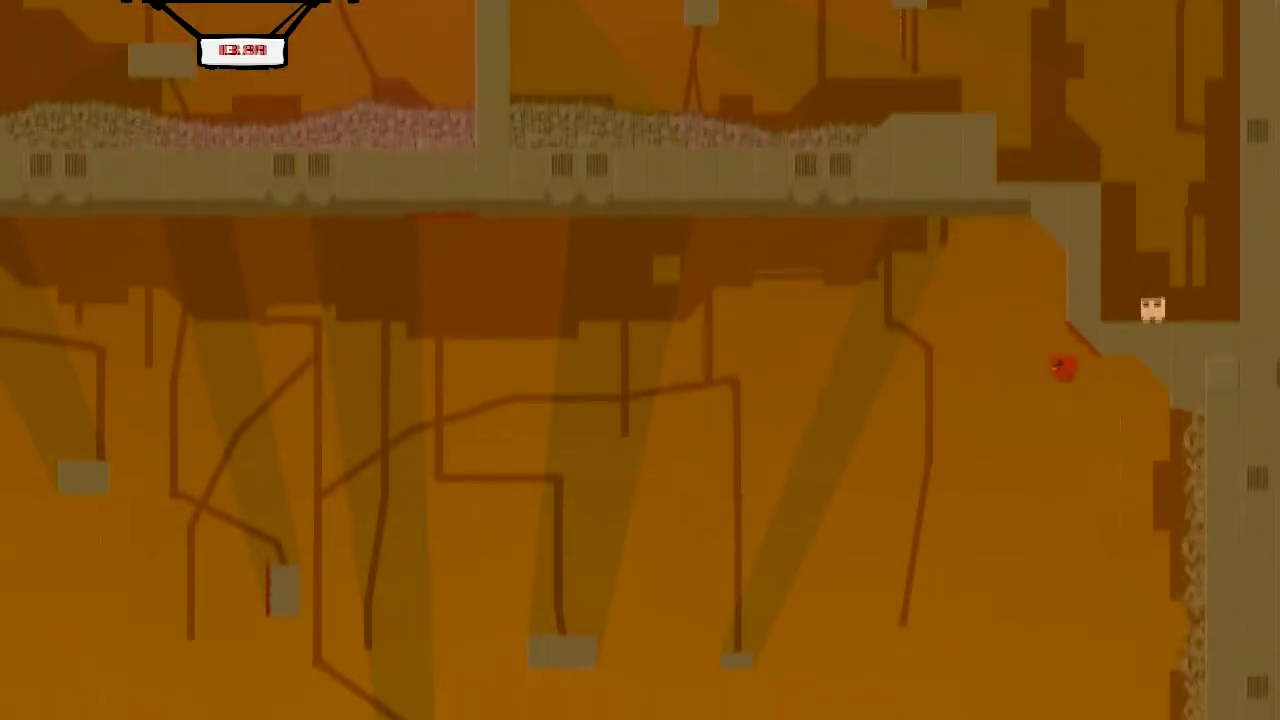
- Drop to the lower platforms and wall-jump off the left wall across the level
key("Left")
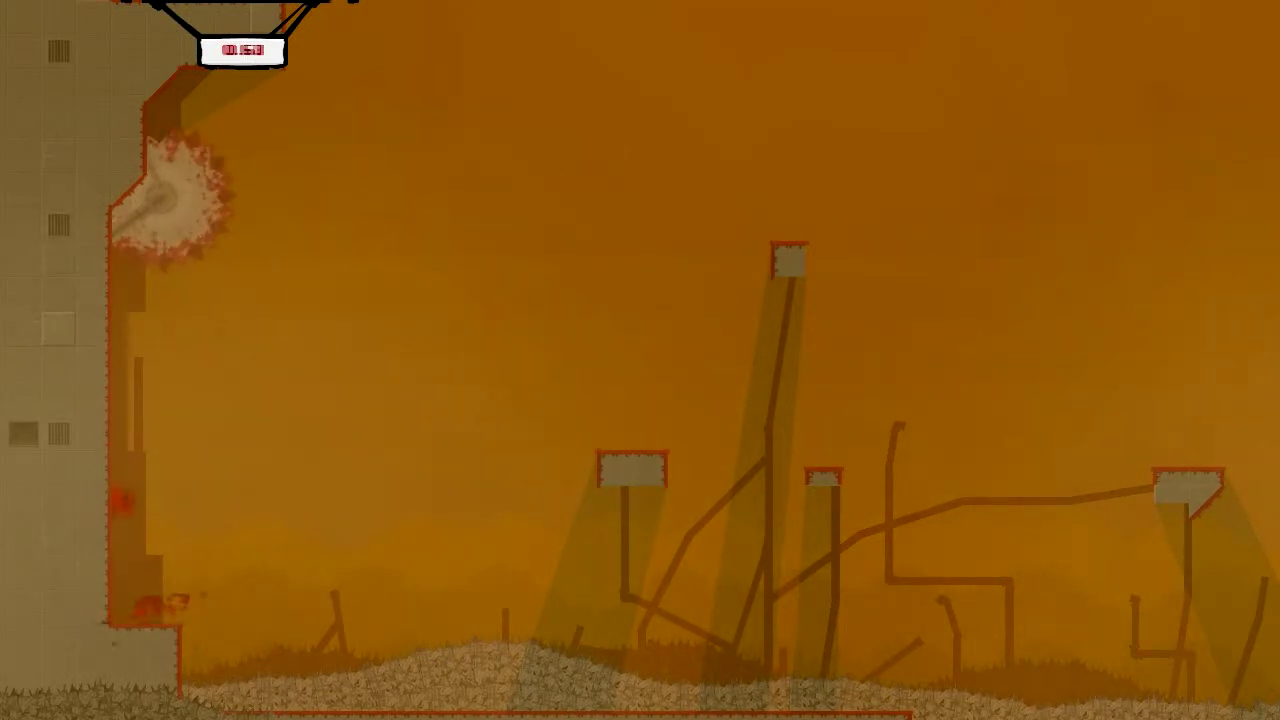
key("space")
key("Right")
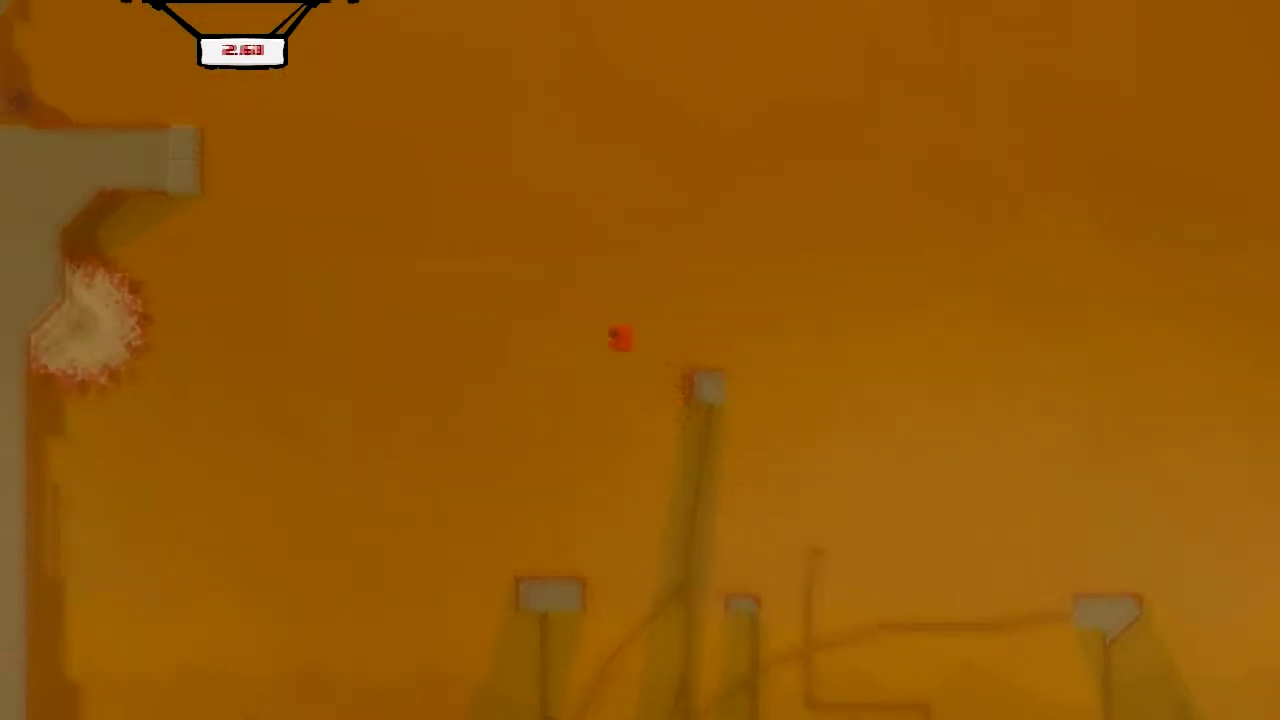
key("Left")
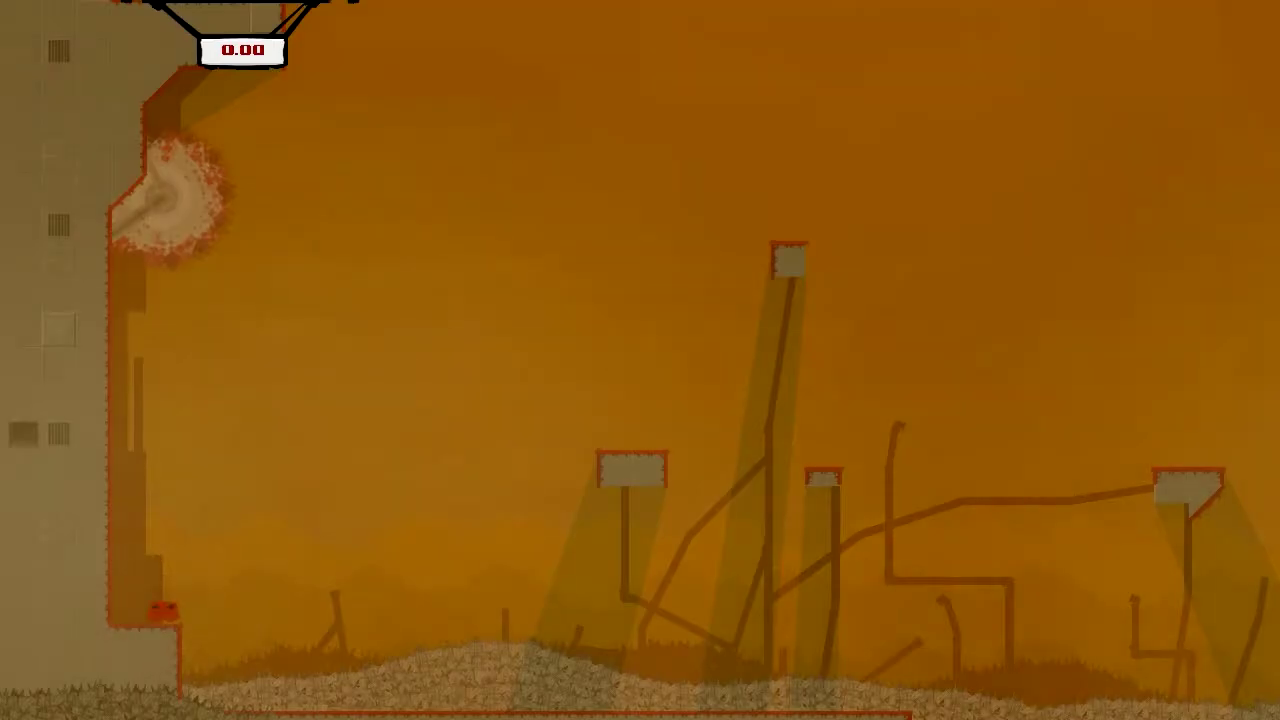
key("space")
key("Right")
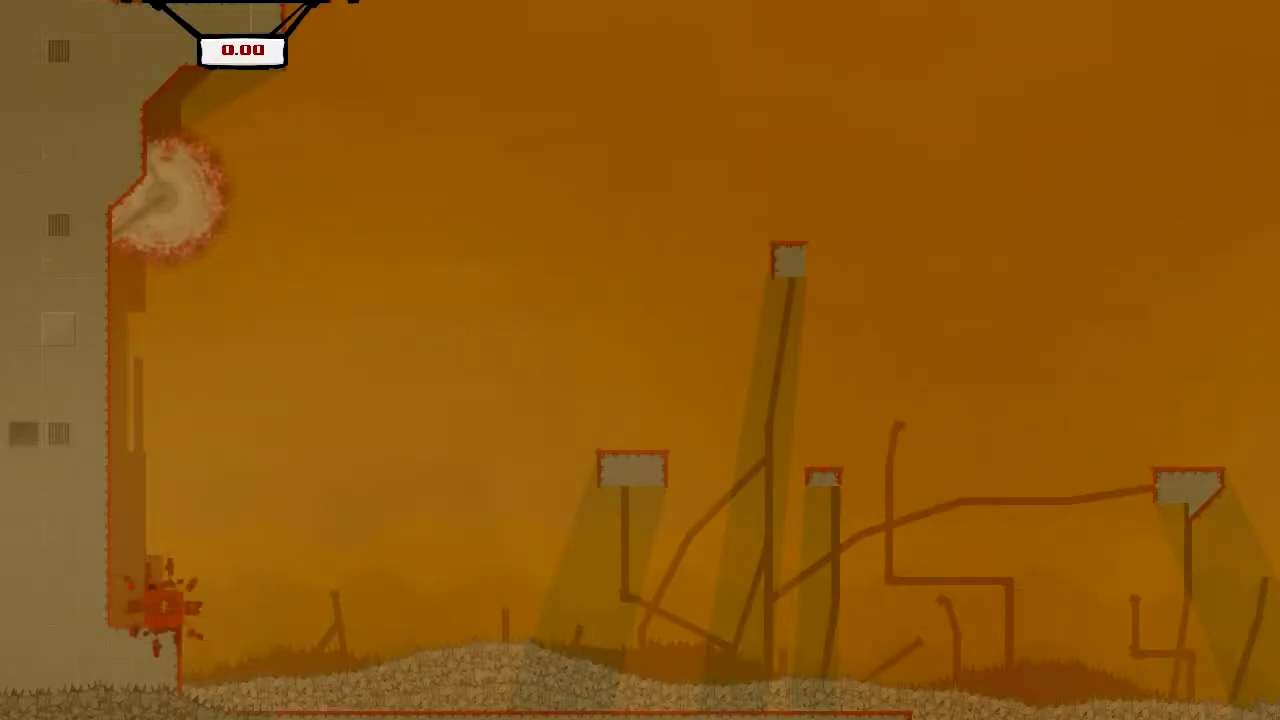
- Hop Meat Boy rightward across the grey platforms toward the right wall
key("space")
key("Right")
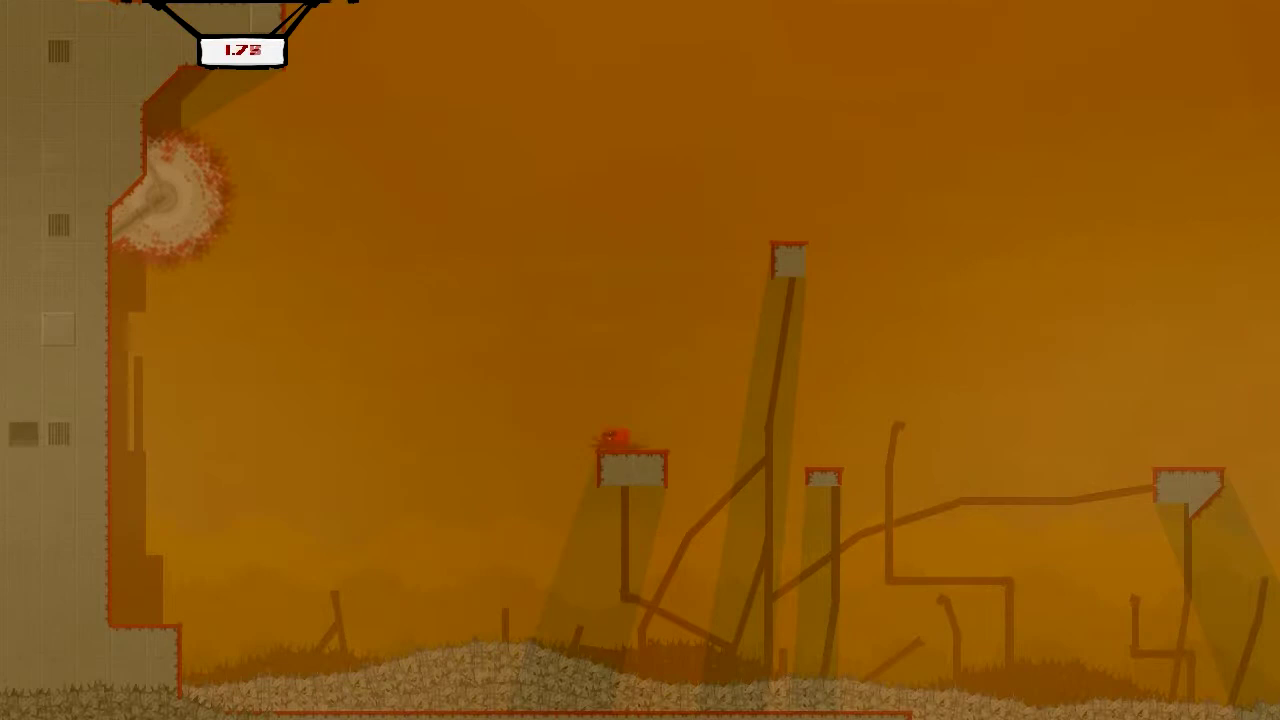
key("space")
key("Right")
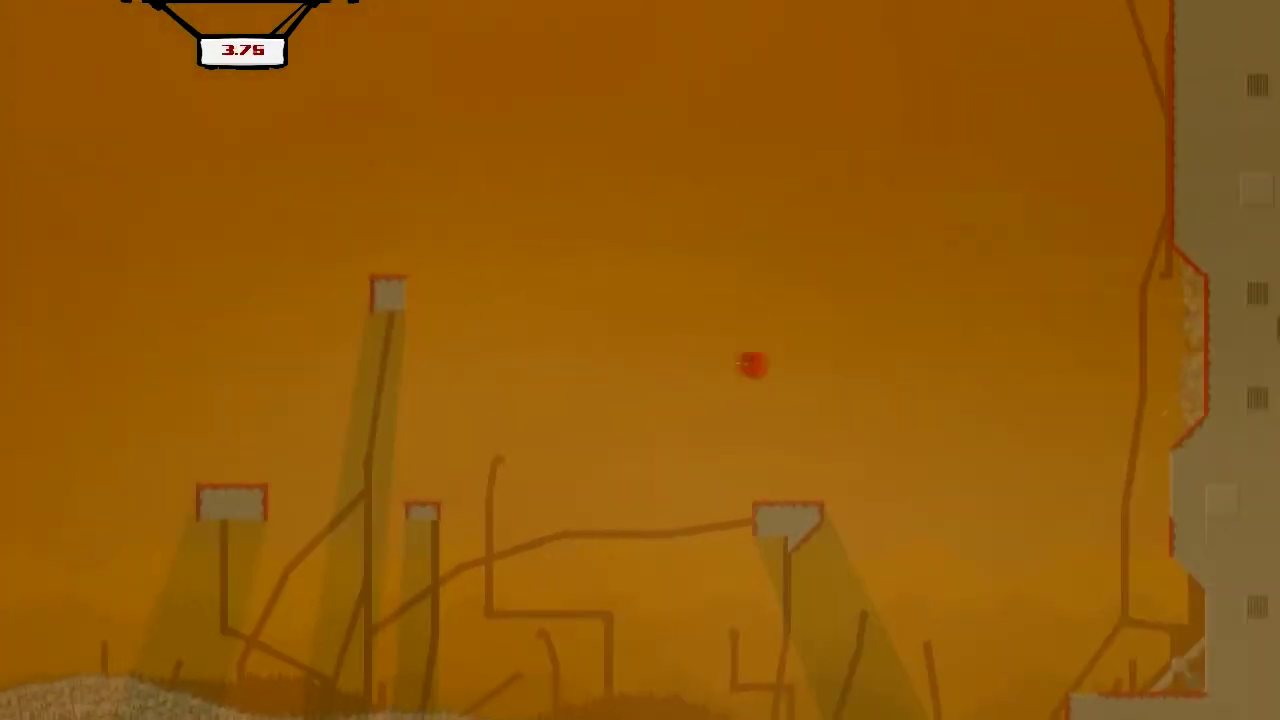
key("space")
key("Right")
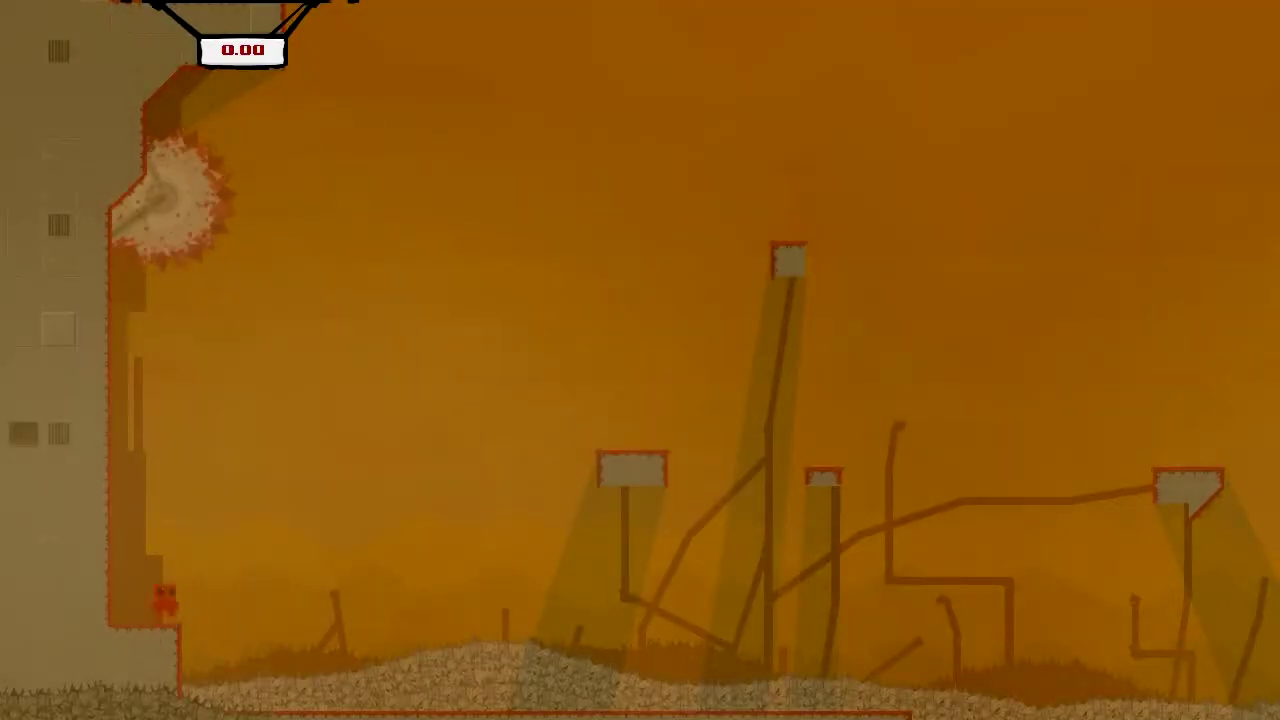
key("space")
key("Right")
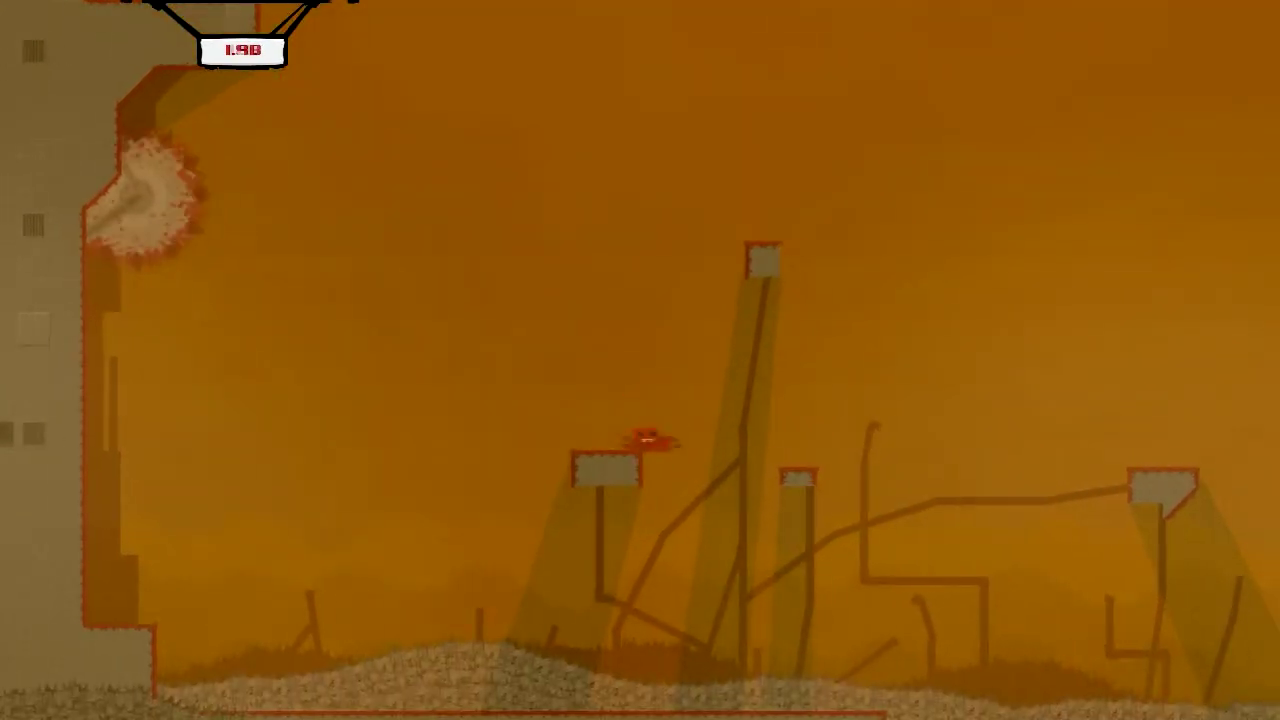
key("space")
key("Right")
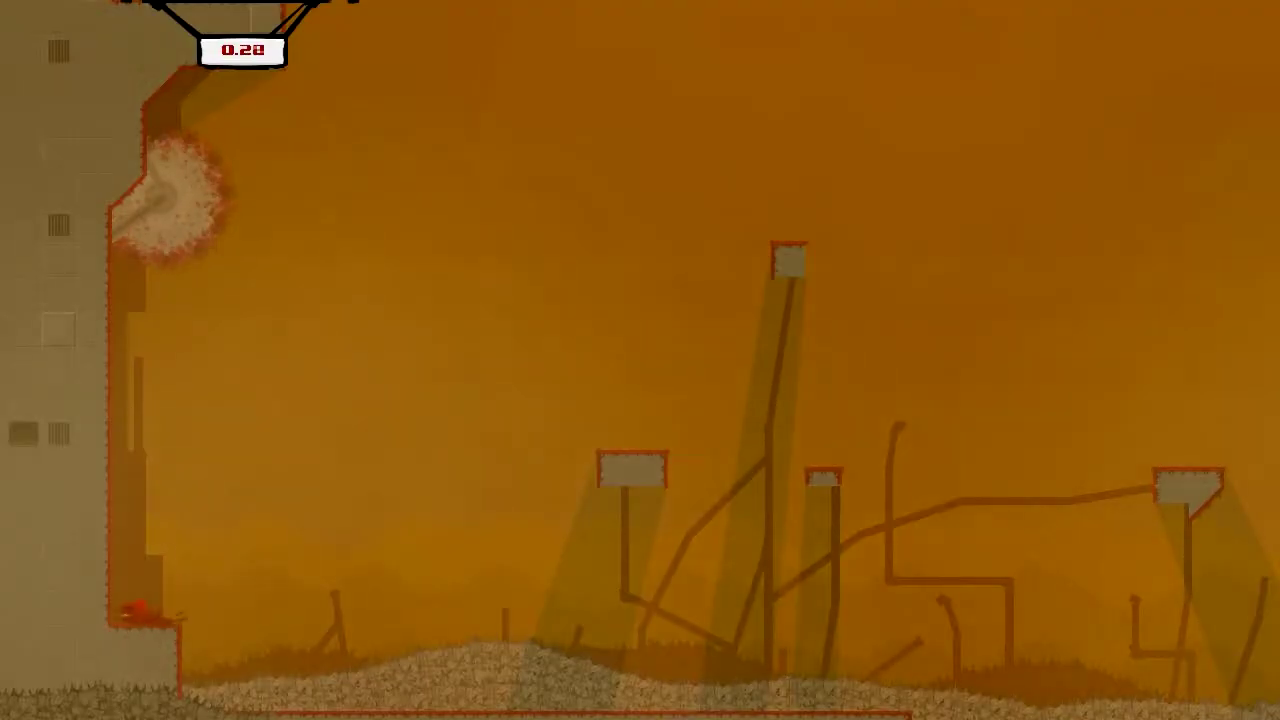
- Hop across the pillar platforms to the right wall, then pause and pick Return to Map
key("space")
key("Right")
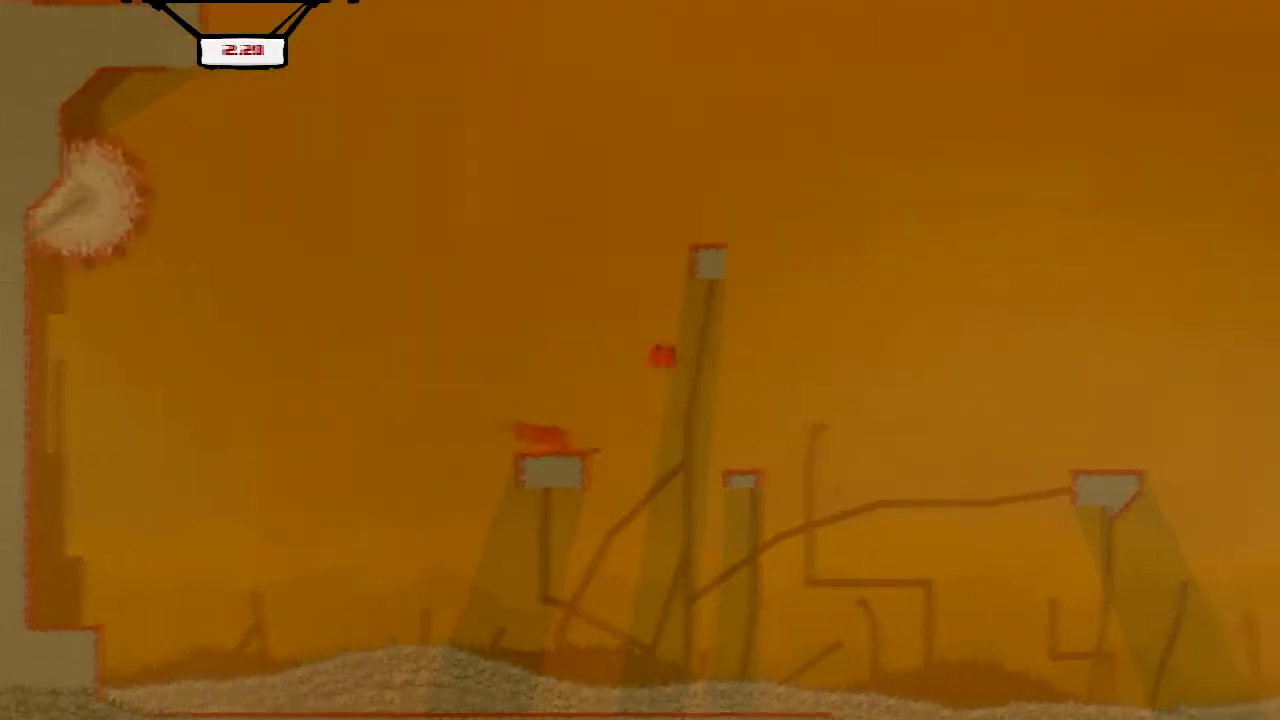
key("Right")
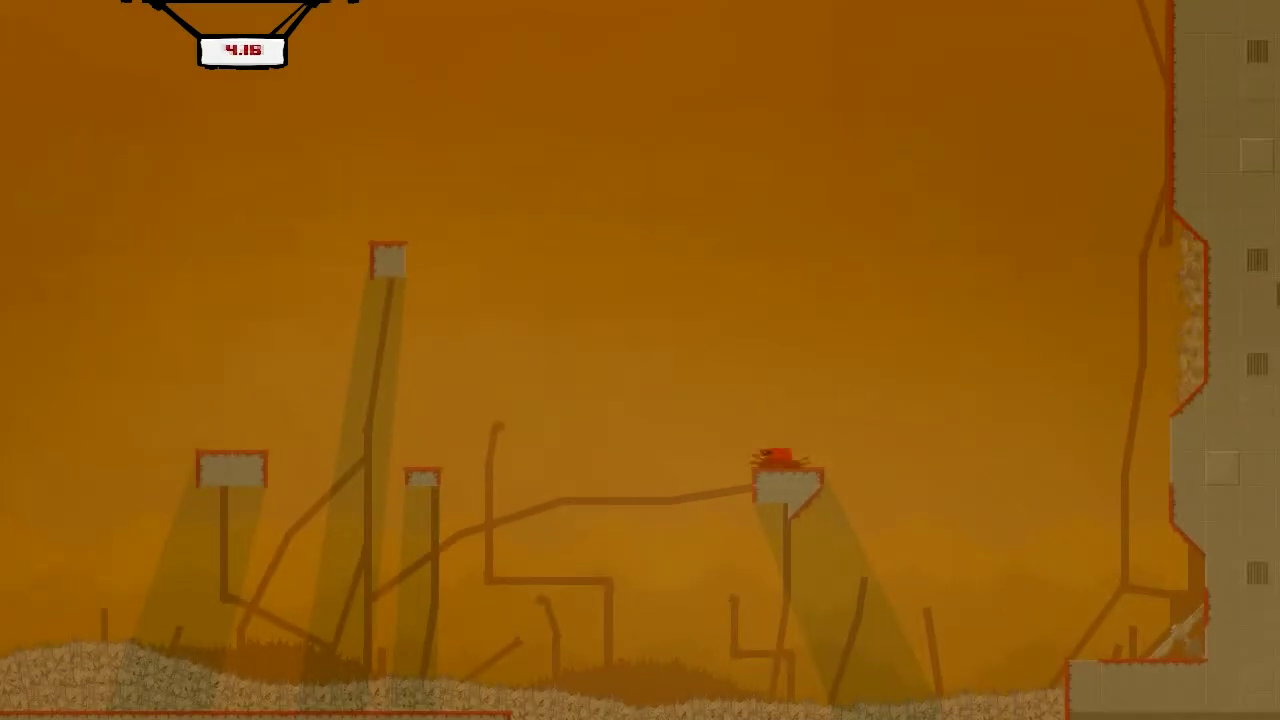
key("Right")
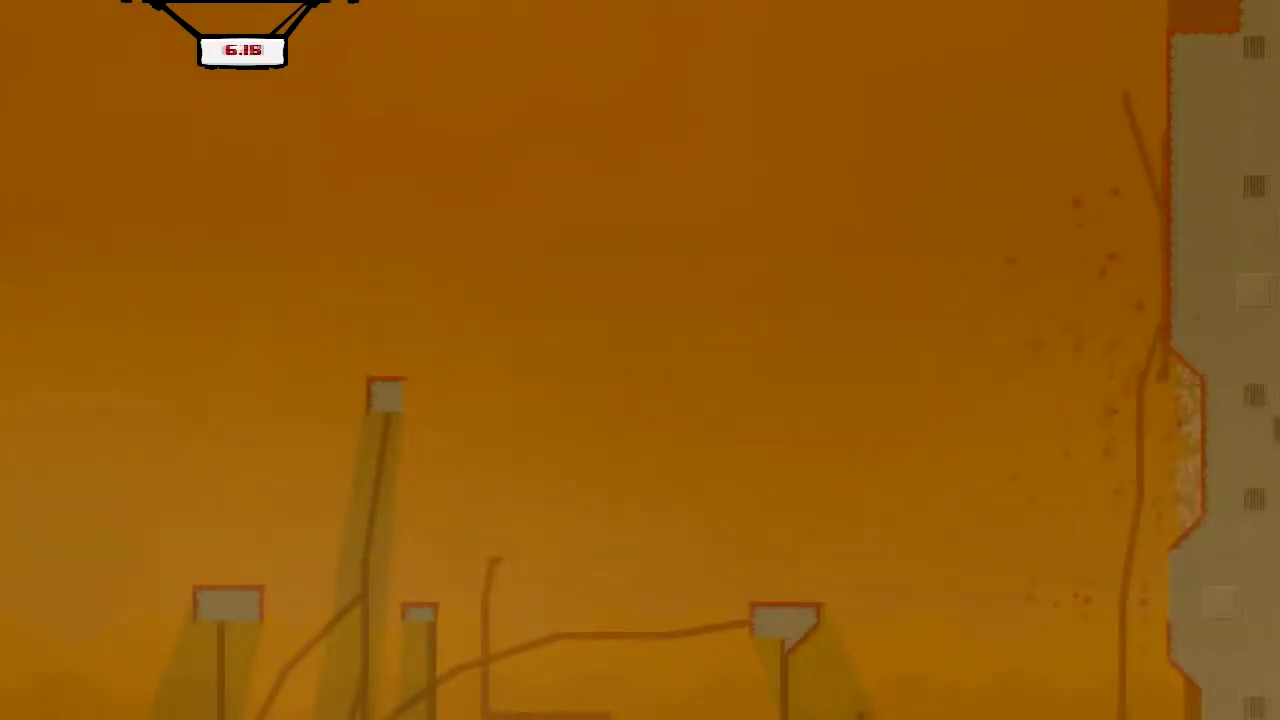
key("space")
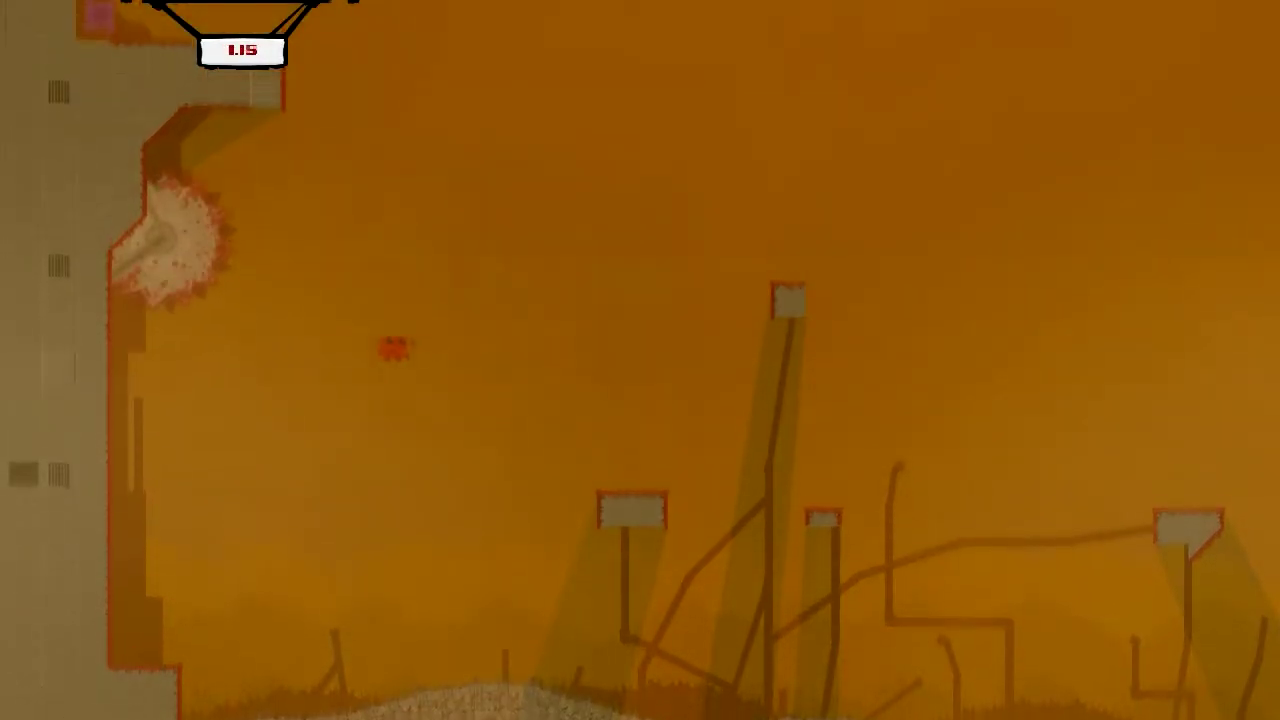
key("Right")
key("Right")
key("space")
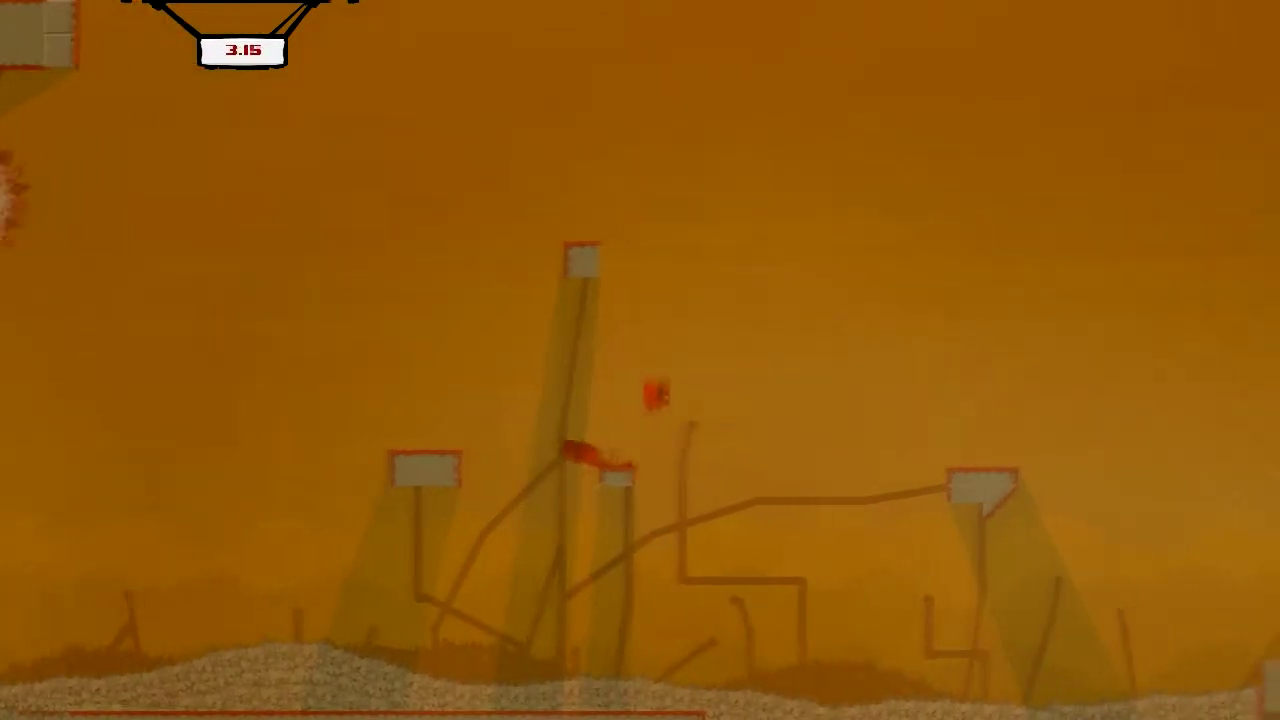
key("space")
key("Right")
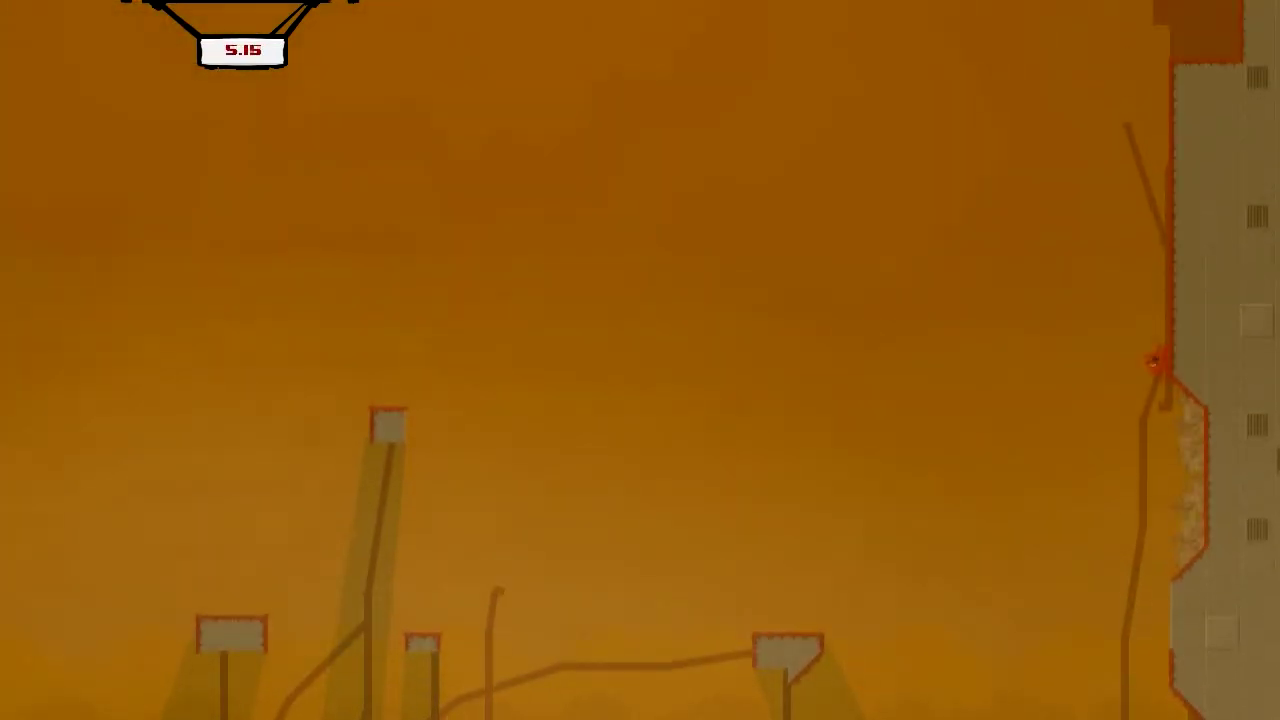
key("Escape")
key("Down")
key("Down")
- Confirm leaving Agent Orange for the Hospital map and enter the selected dark-world level
key("Return")
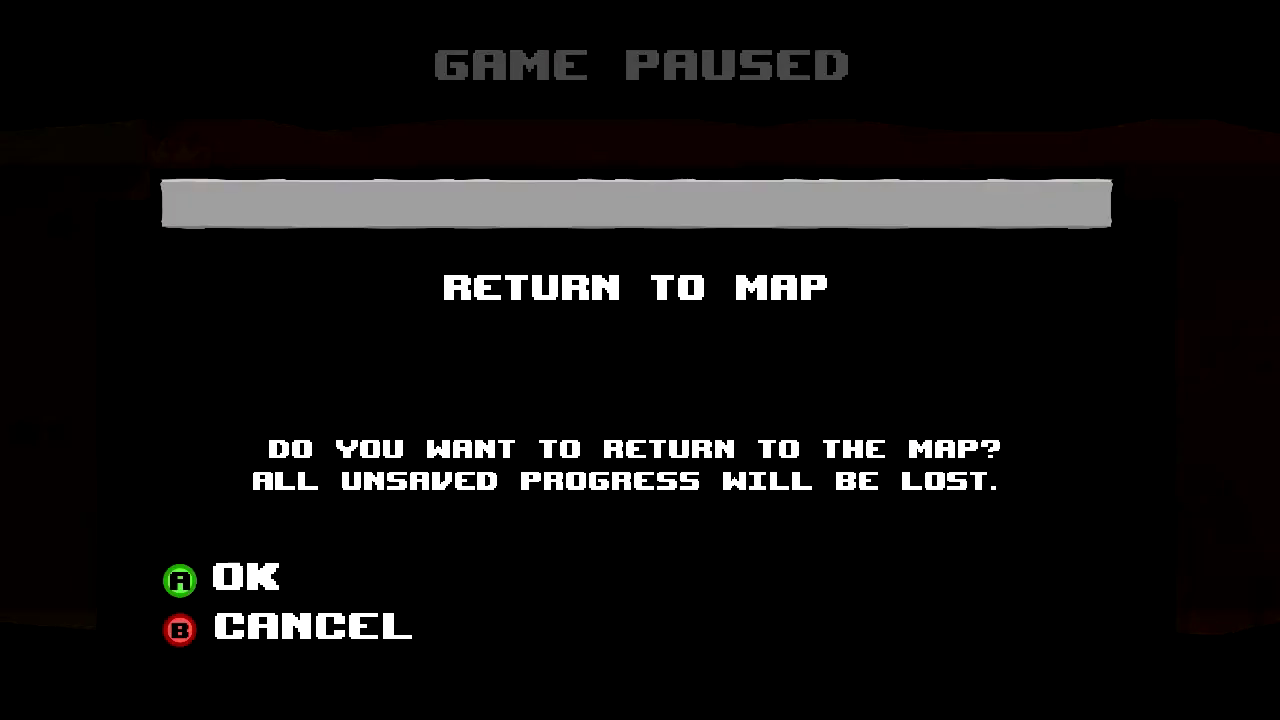
key("Return")
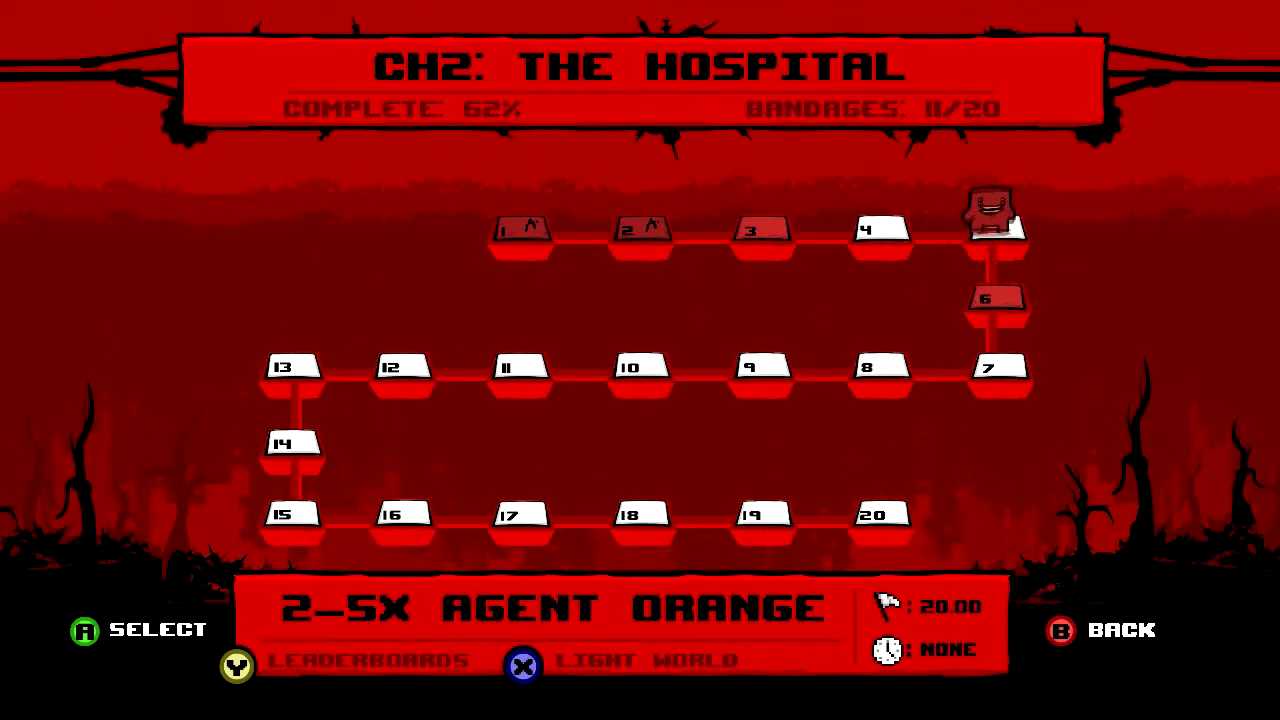
key("Return")
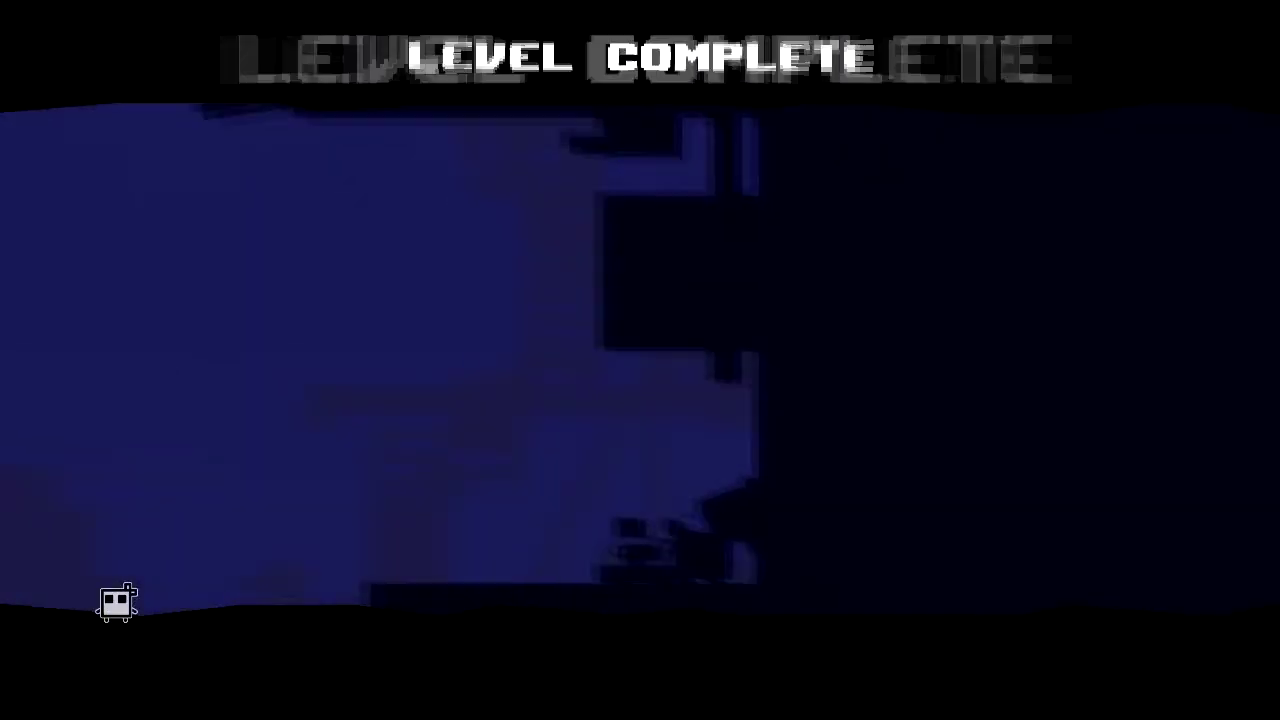
- Move past the level results into 2-14 Crawl Space, then pause the game
key("a")
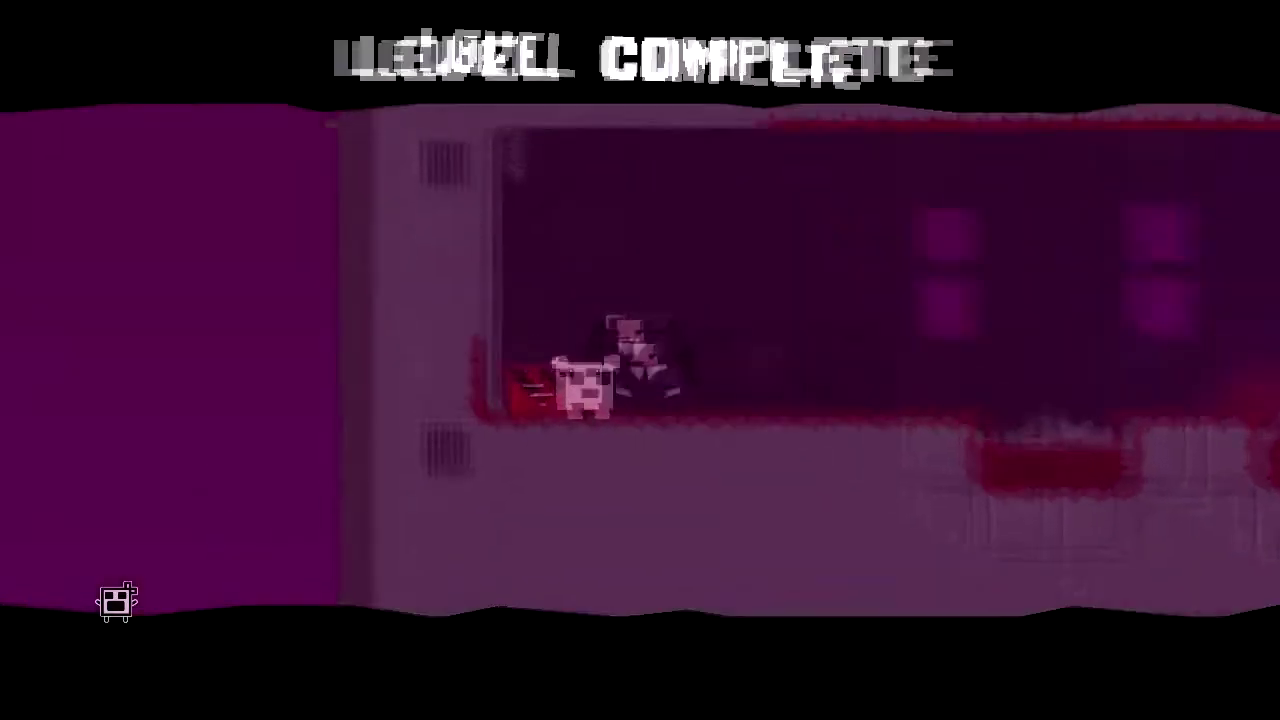
key("Return")
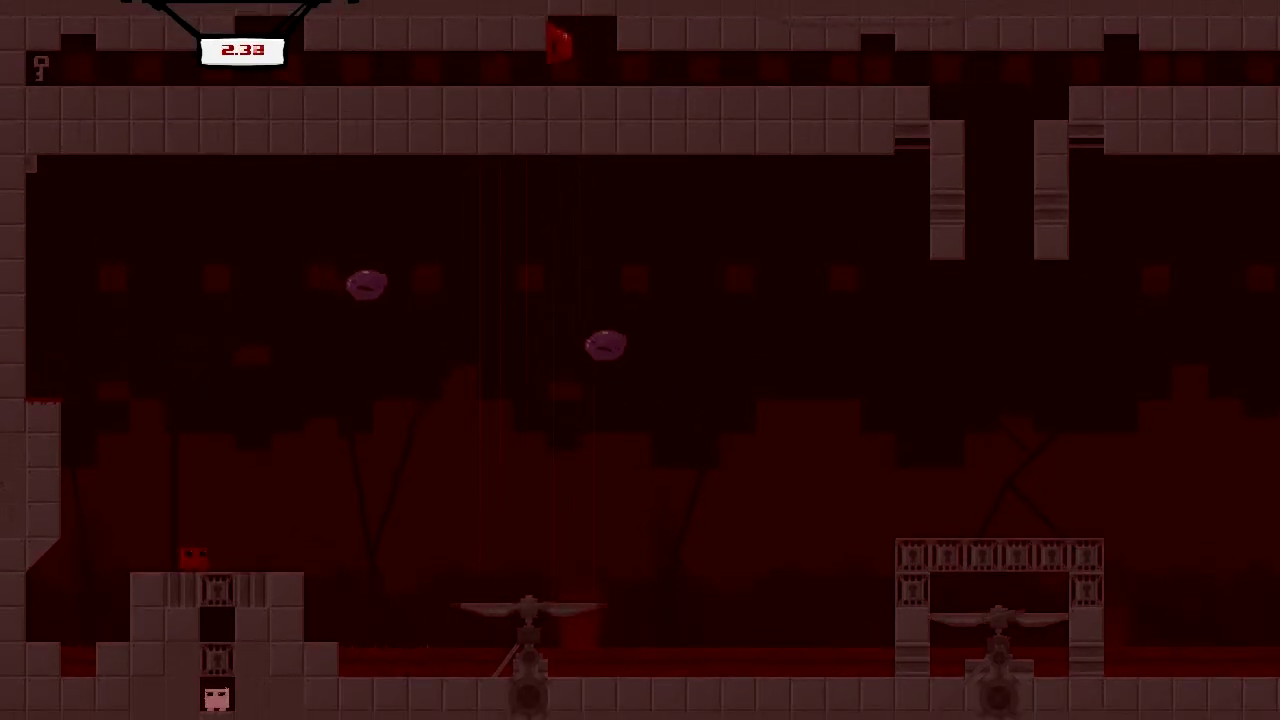
key("Escape")
- Confirm quitting Crawl Space to the map despite losing progress
key("Down")
key("Down")
key("Return")
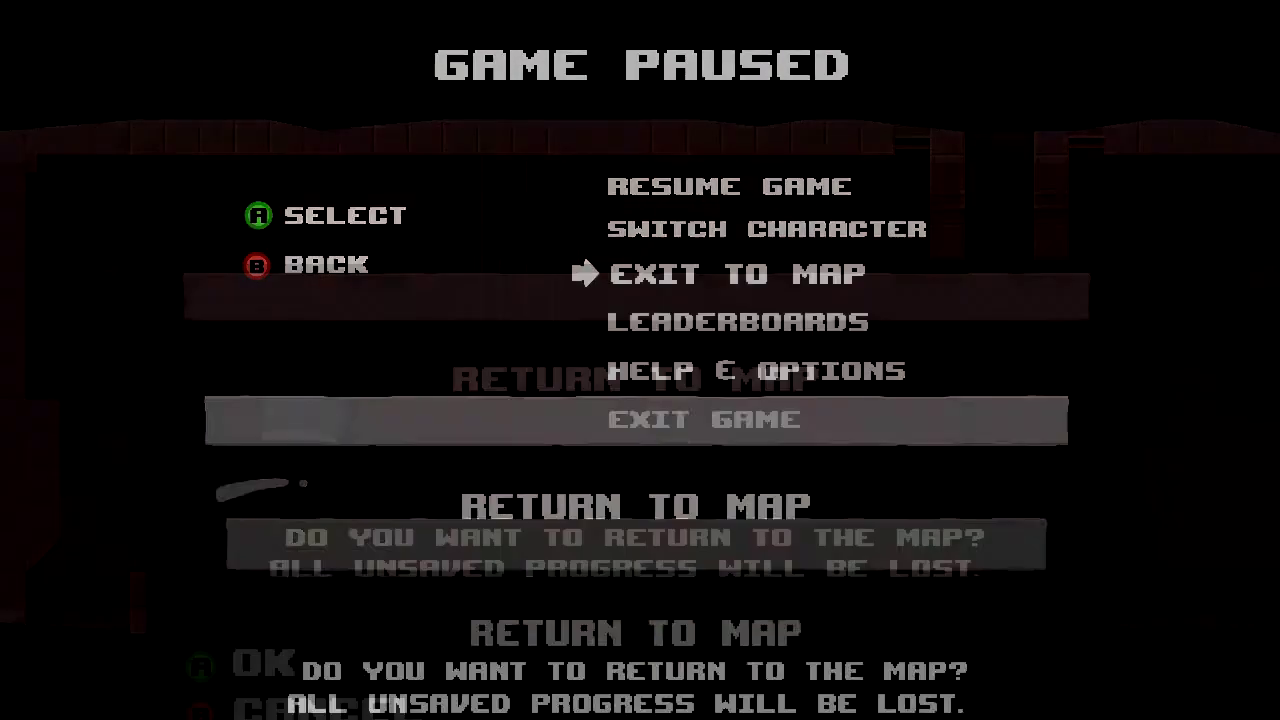
key("Return")
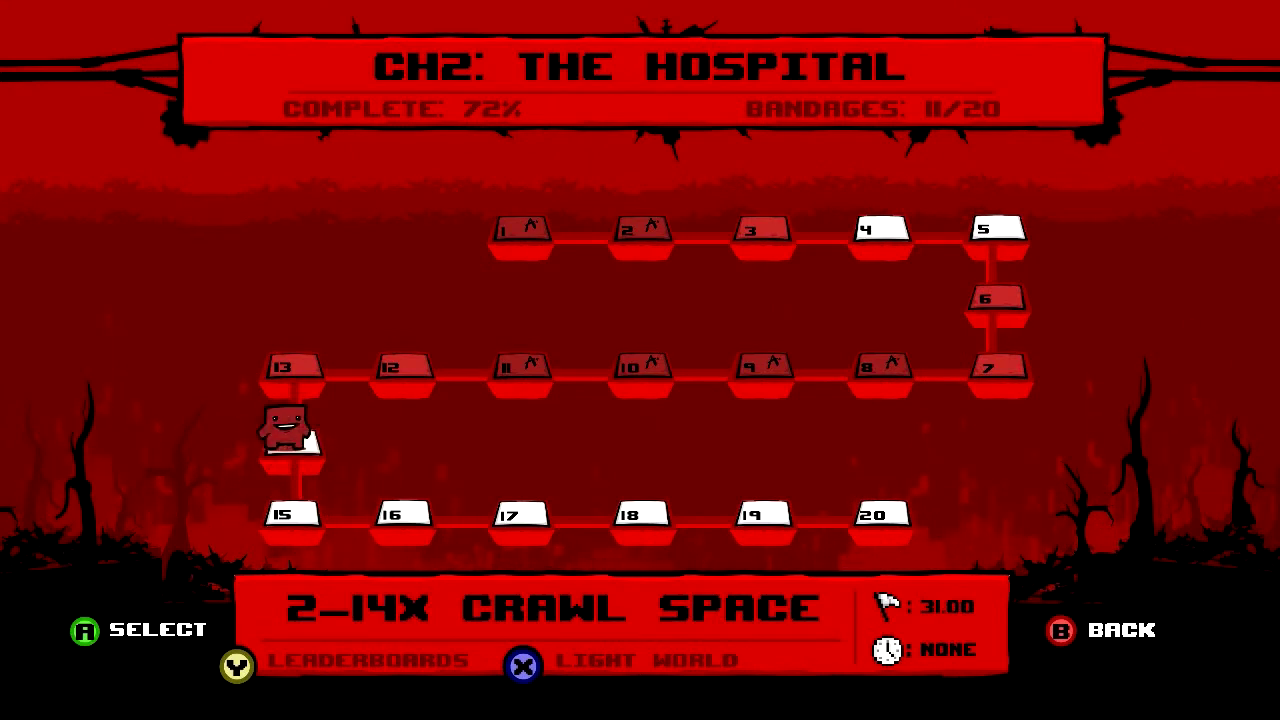
- Move Meat Boy from level 15 up to 13, then back down to 2-14X
key("Up")
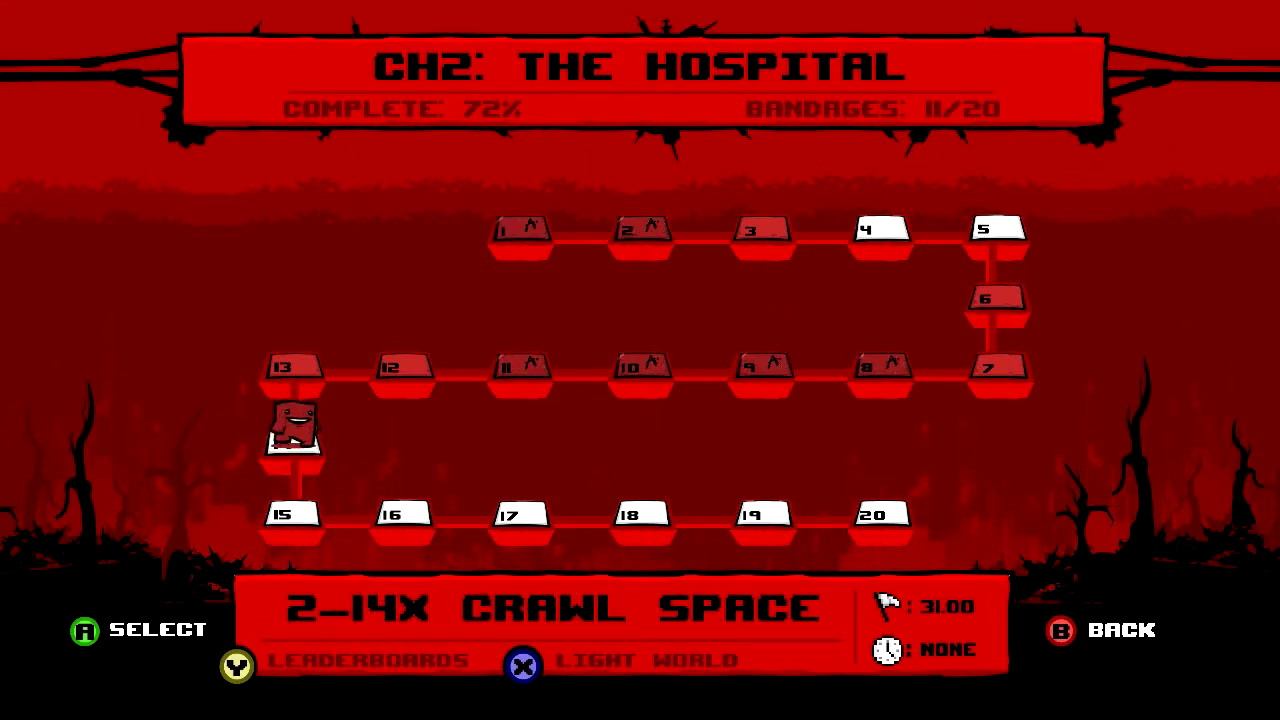
key("Up")
key("Down")
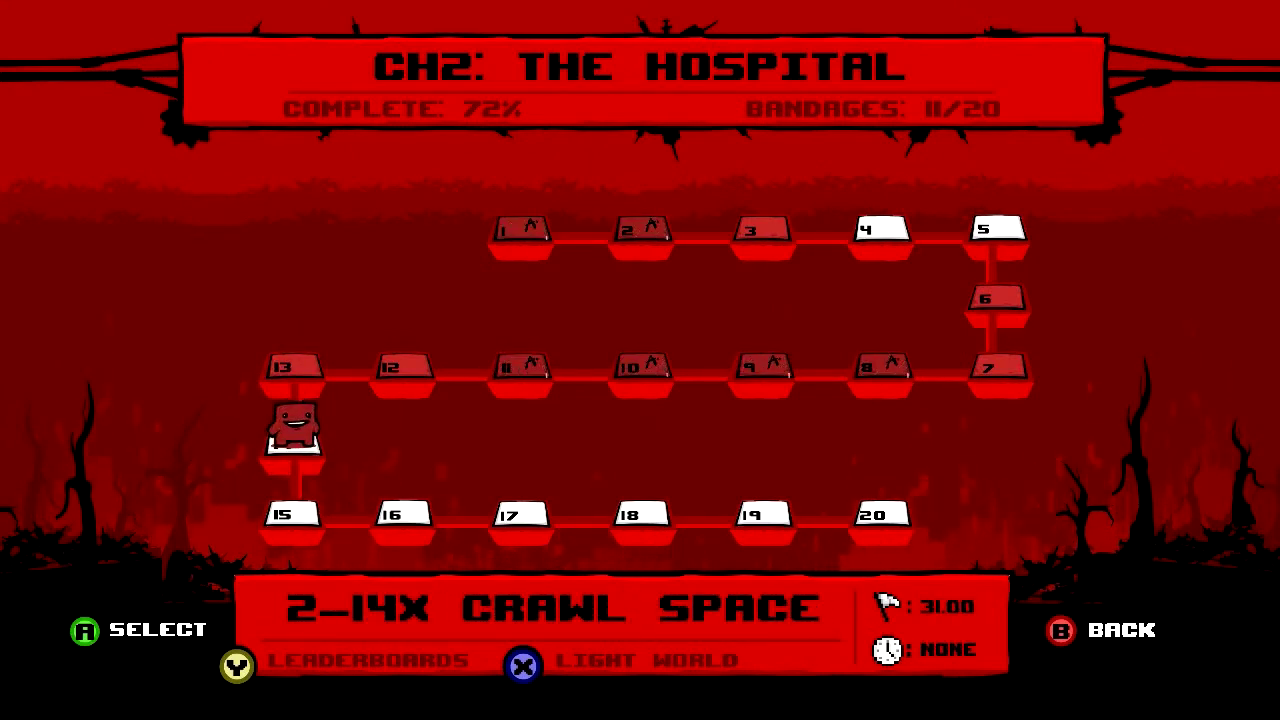
key("Down")
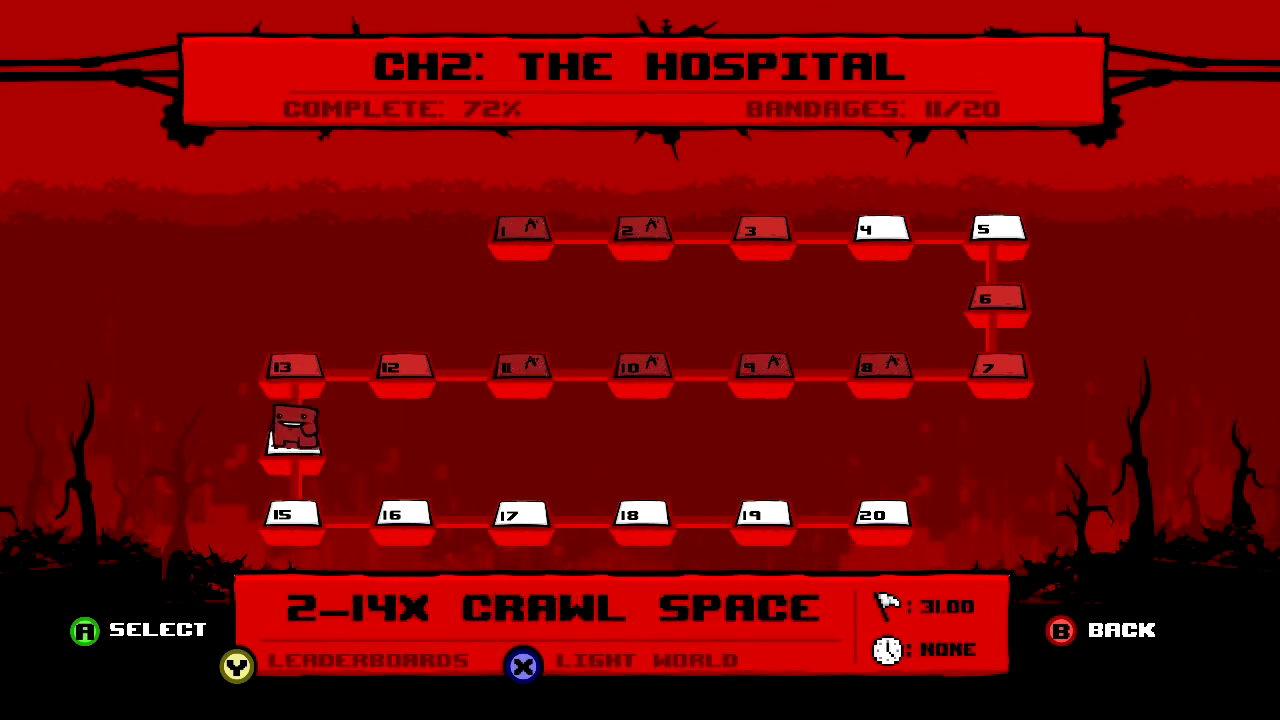